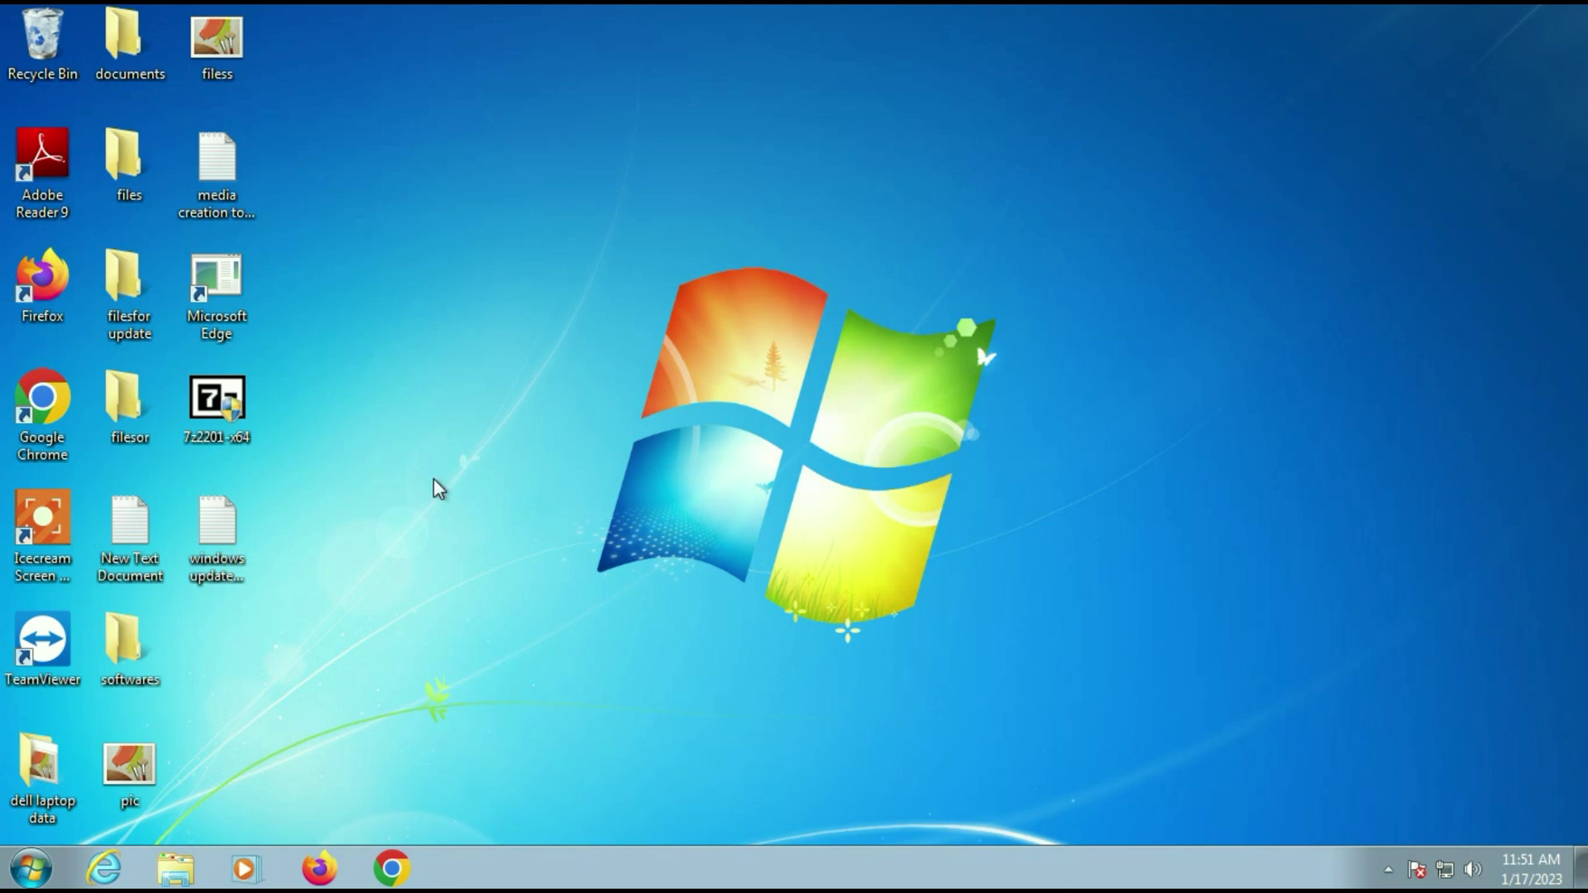
# - Open Windows Explorer from the taskbar to show the Libraries
pyautogui.click(174, 868)
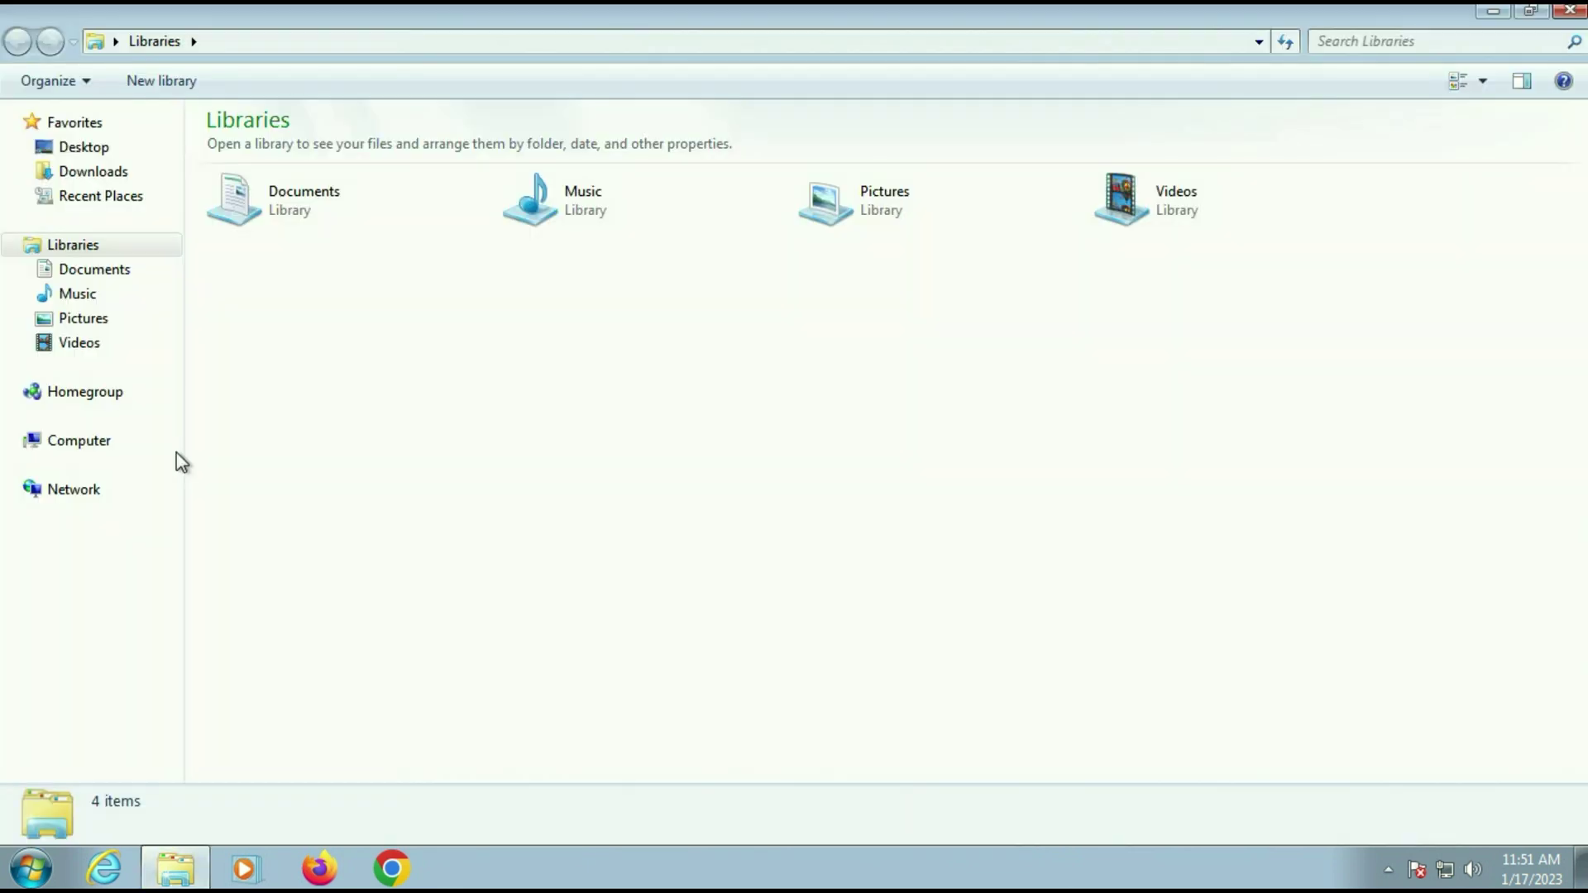
# - Browse through Computer and Local Disk (C:) to C:\Windows\SoftwareDistribution
pyautogui.click(176, 449)
pyautogui.doubleClick(395, 175)
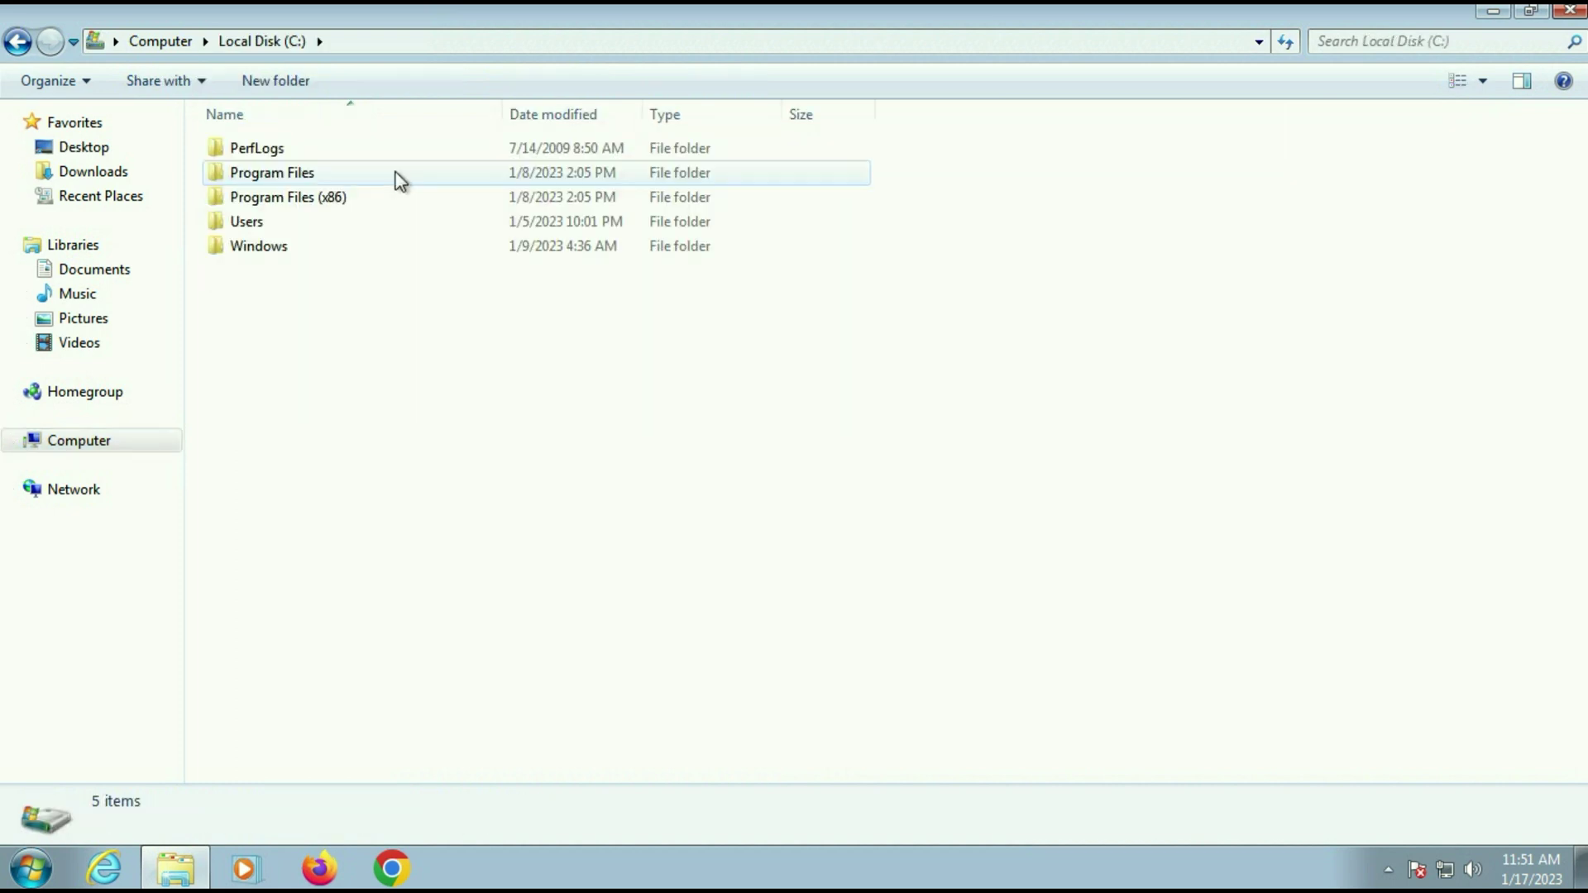
pyautogui.doubleClick(260, 246)
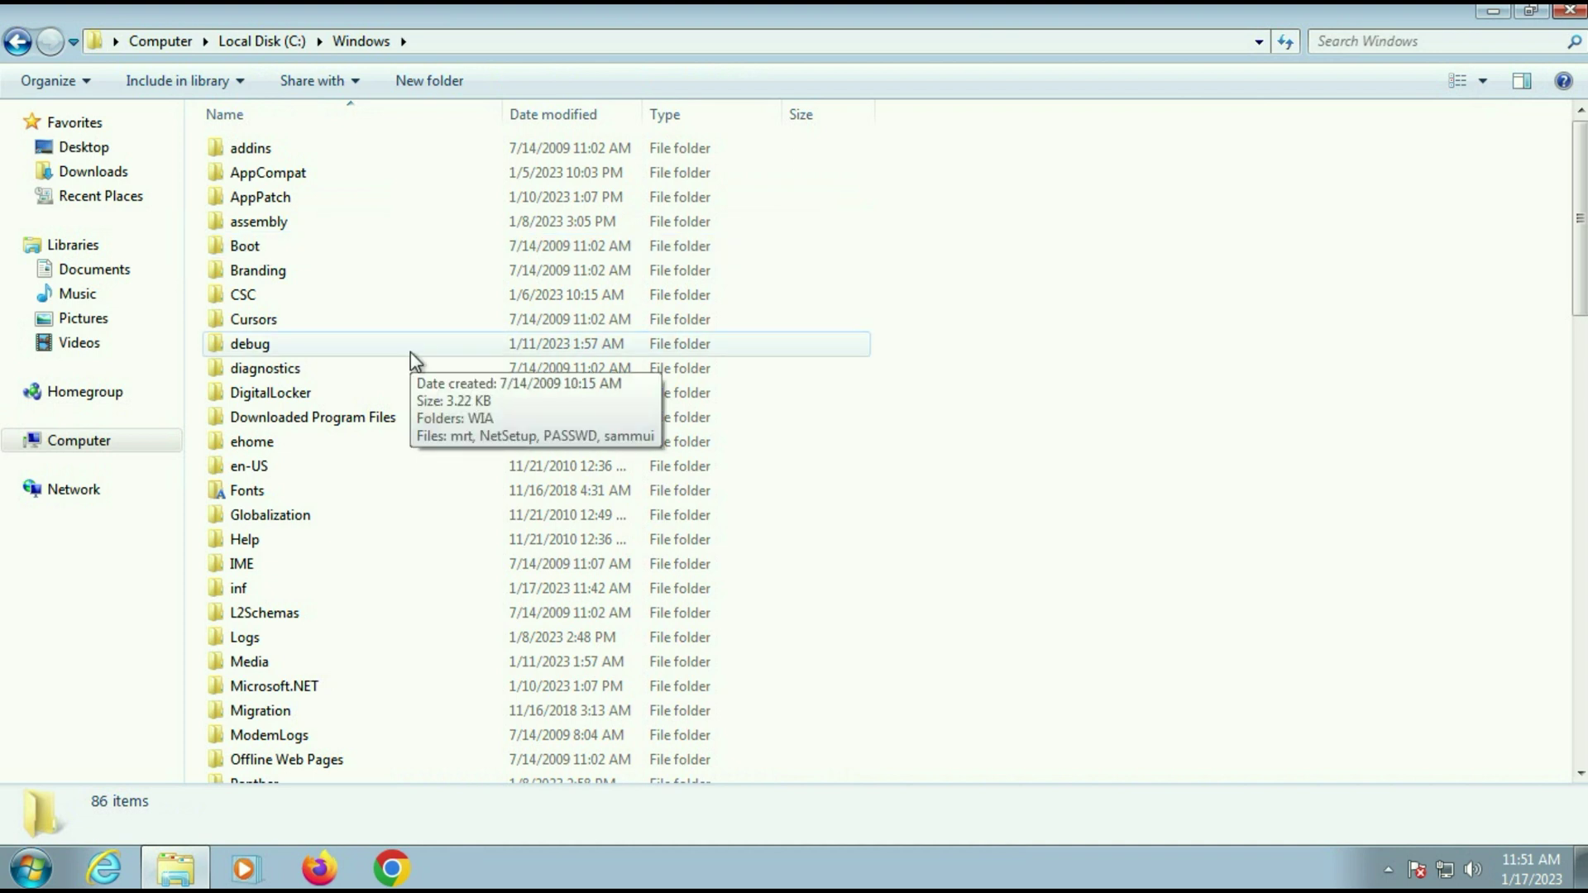
pyautogui.press('s')
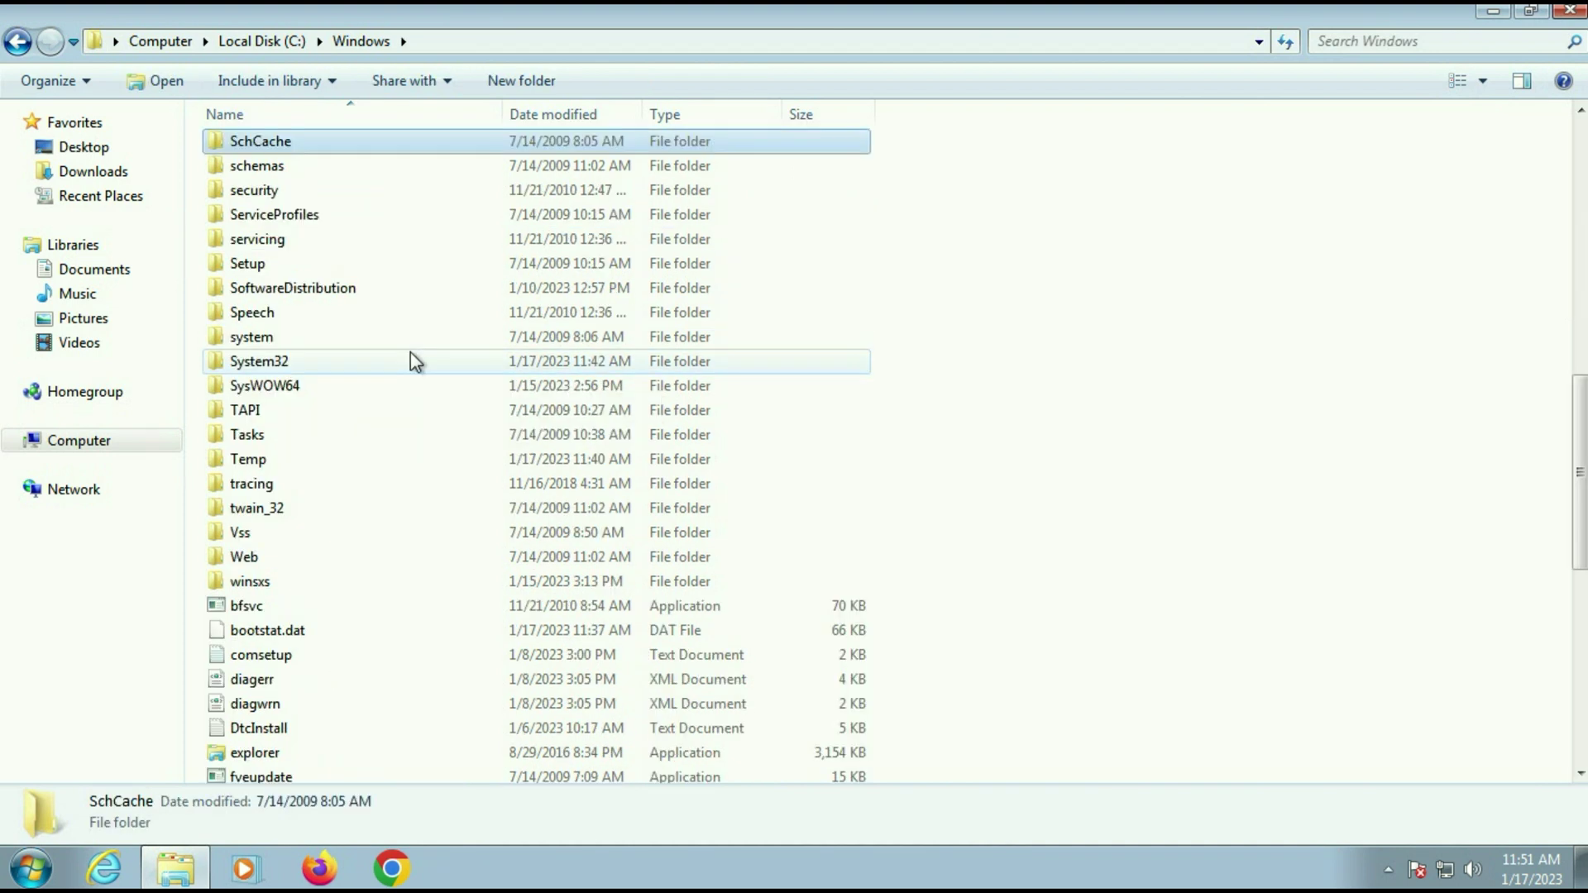
pyautogui.press('o')
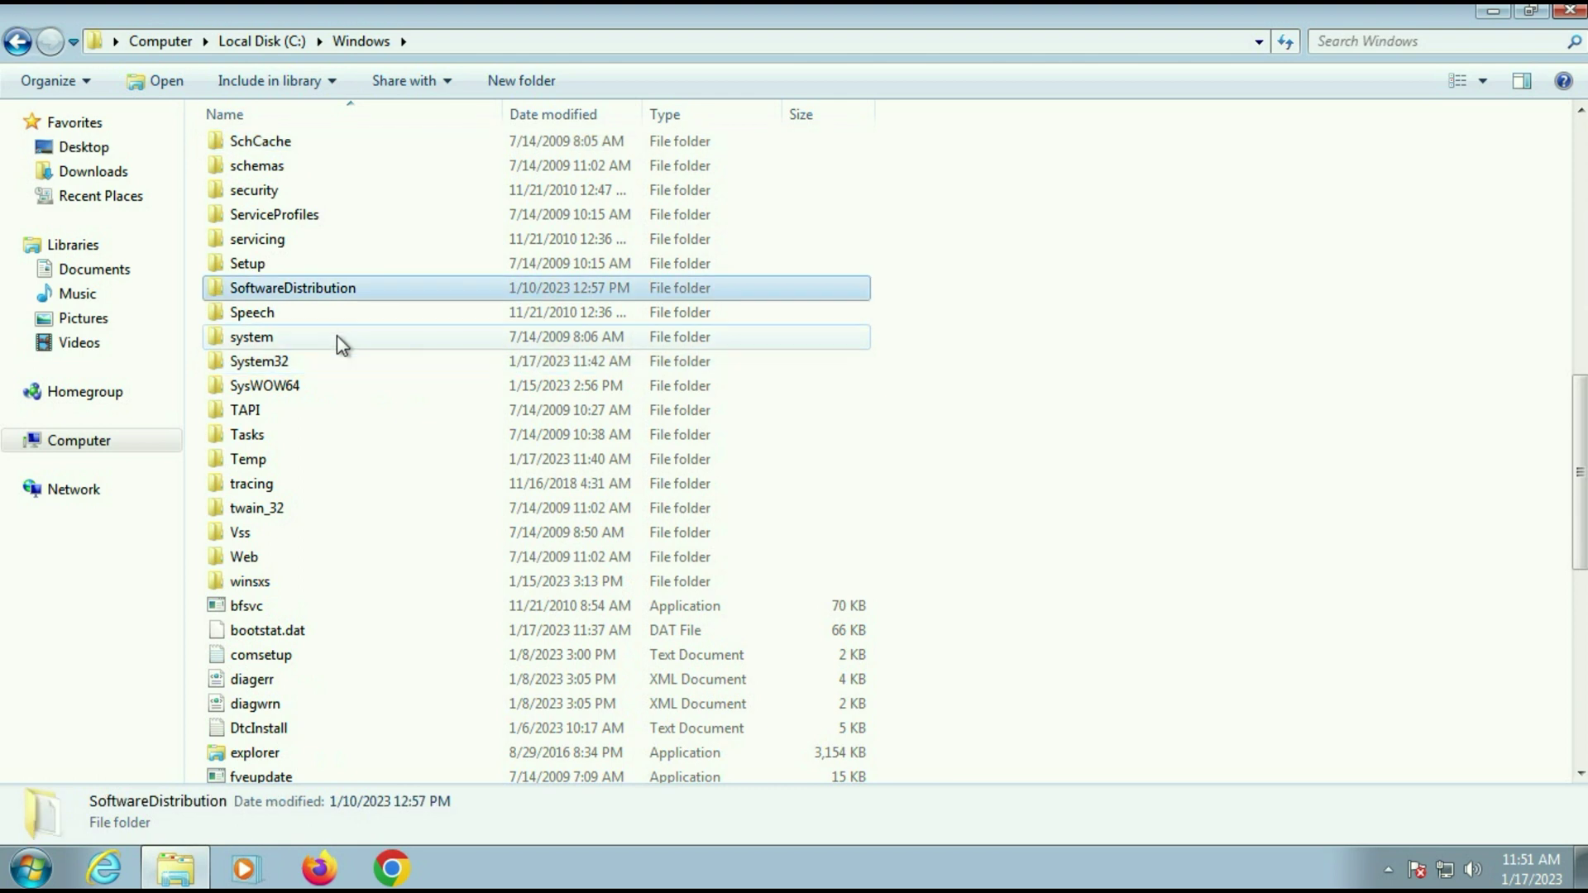
pyautogui.doubleClick(351, 292)
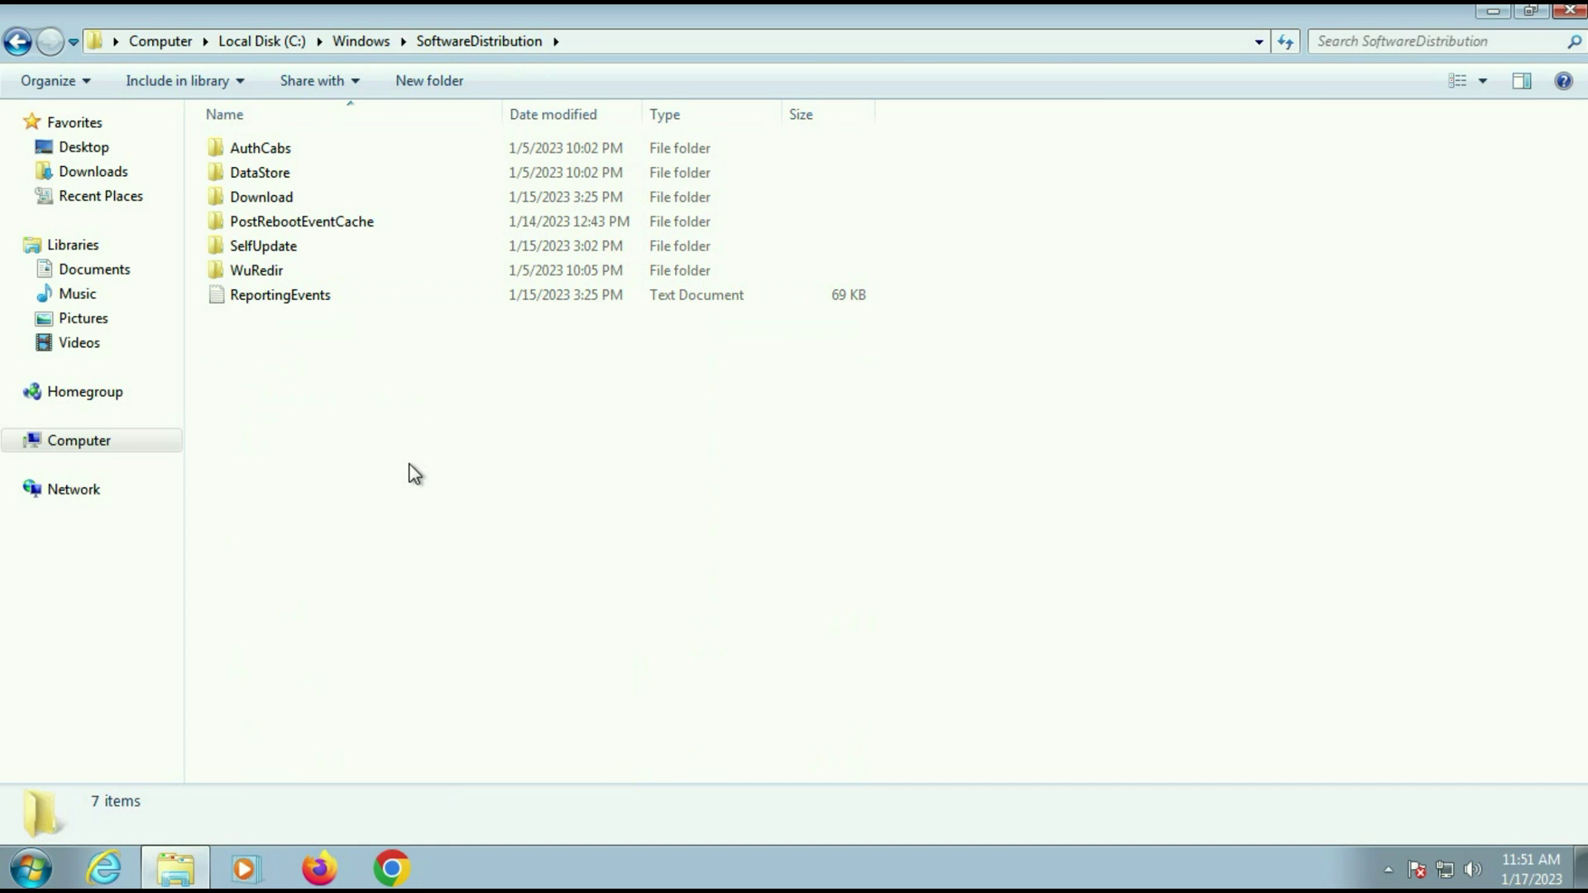
# - Permanently delete all SoftwareDistribution contents with administrator permission, then close Explorer
pyautogui.hotkey('ctrl', 'a')
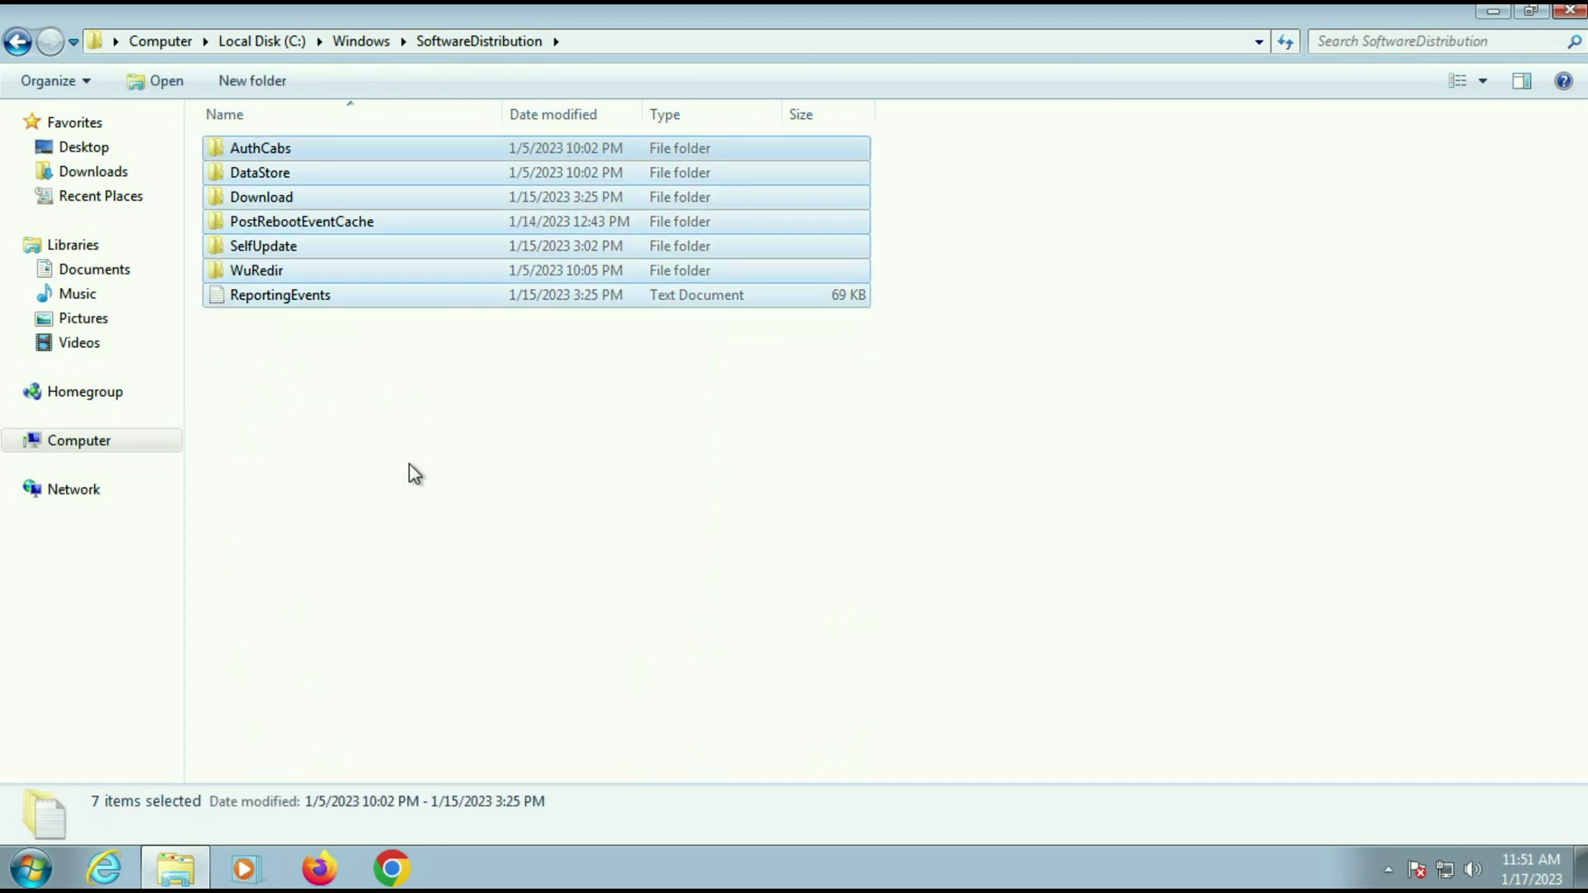
pyautogui.hotkey('shift', 'Delete')
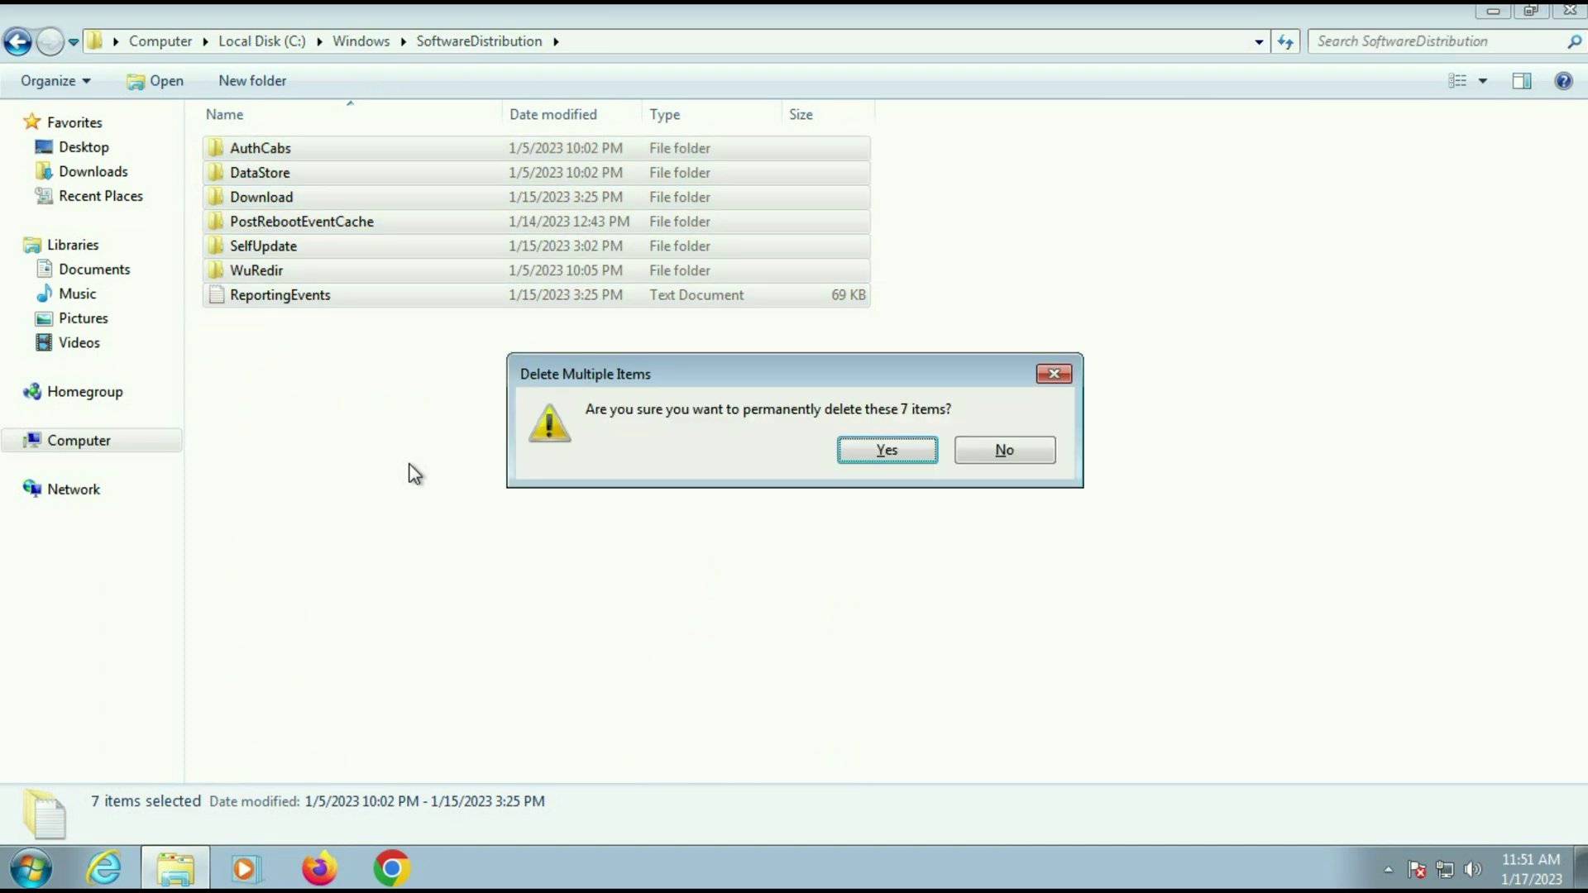
pyautogui.press('Return')
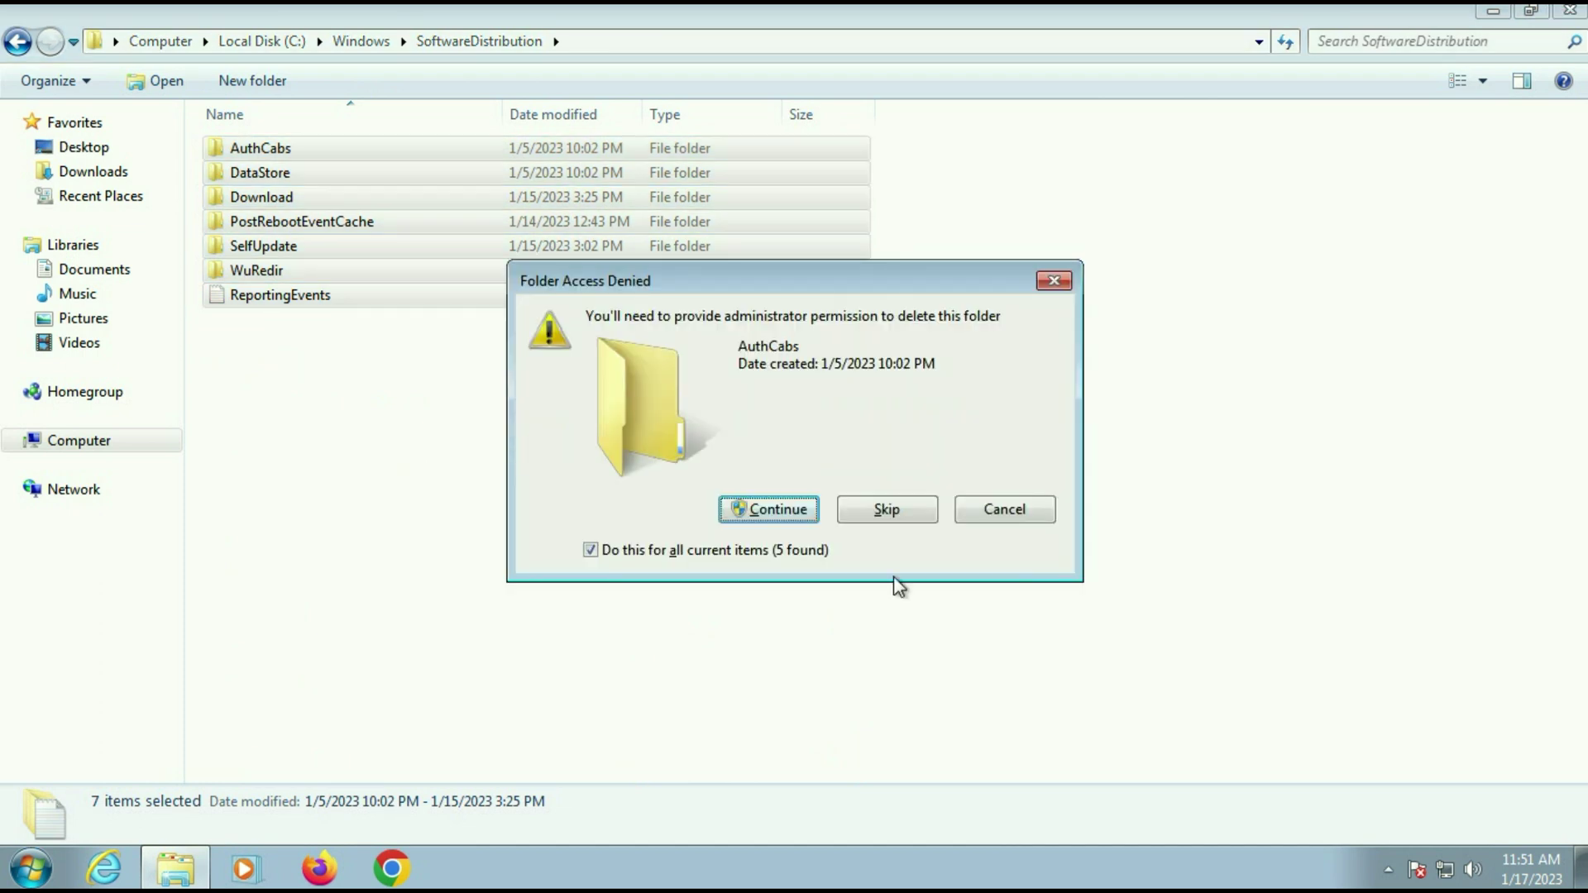
pyautogui.click(795, 510)
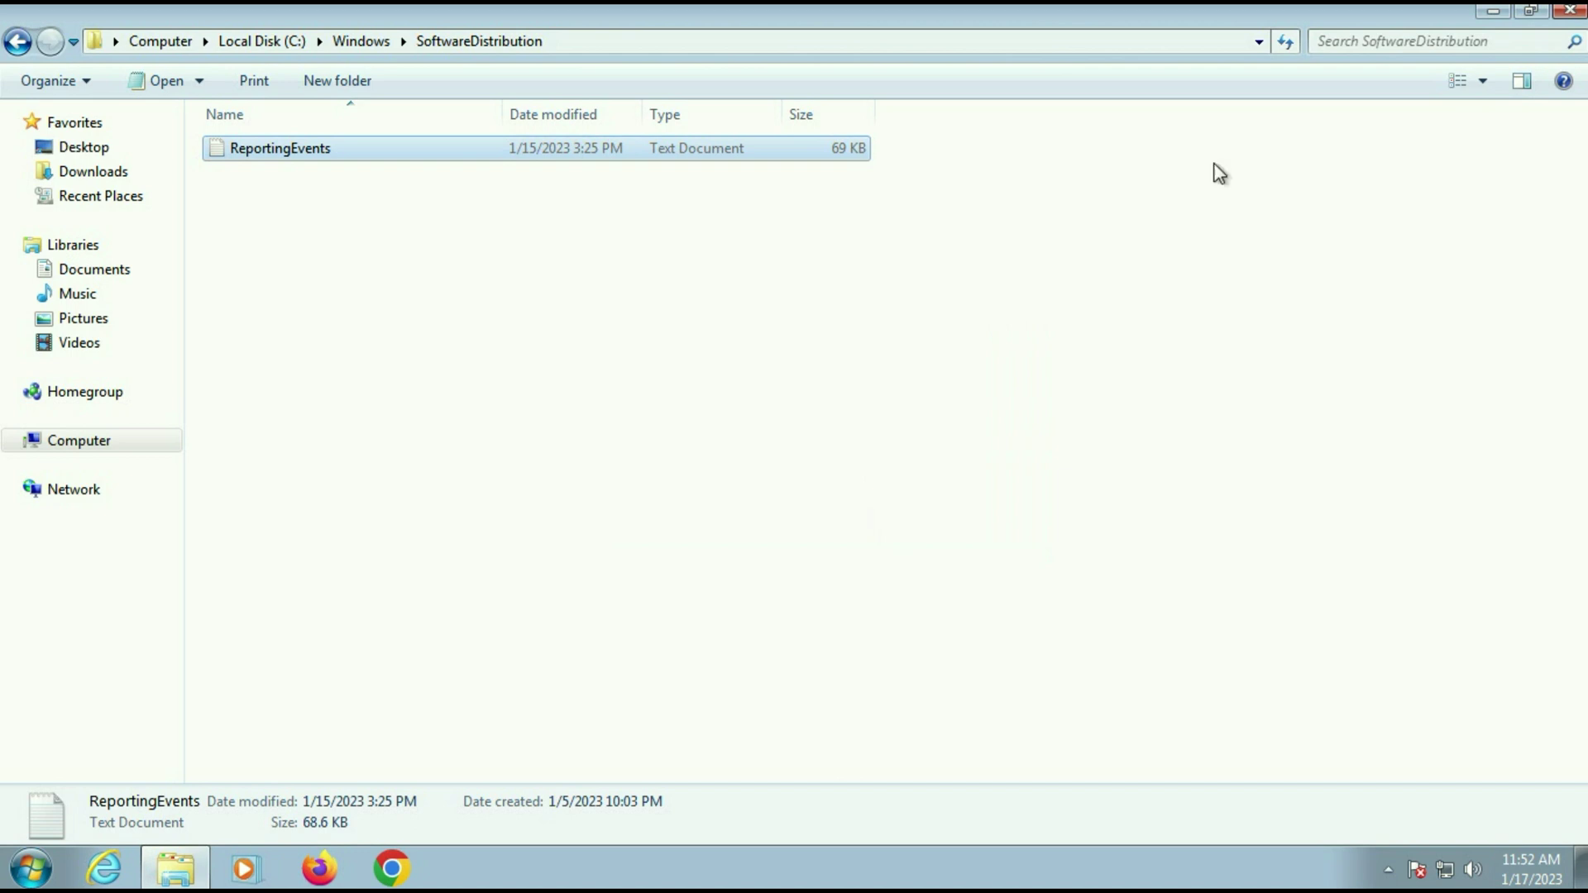
pyautogui.click(1572, 12)
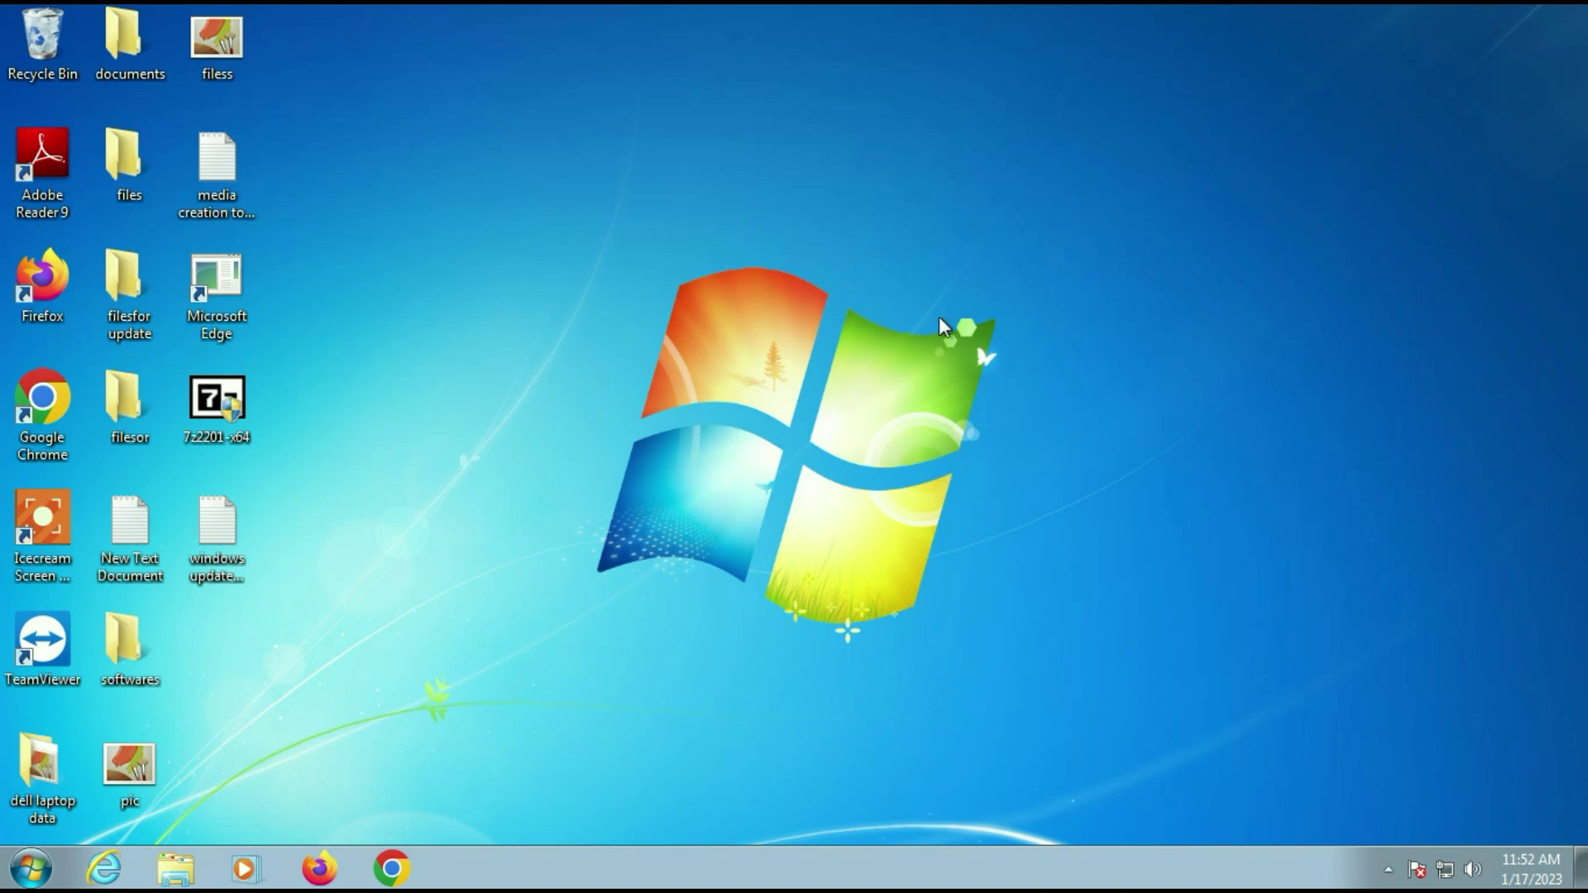
# - Launch Services via a Start search for 'serv', maximize it, and widen the Name column
pyautogui.click(3, 883)
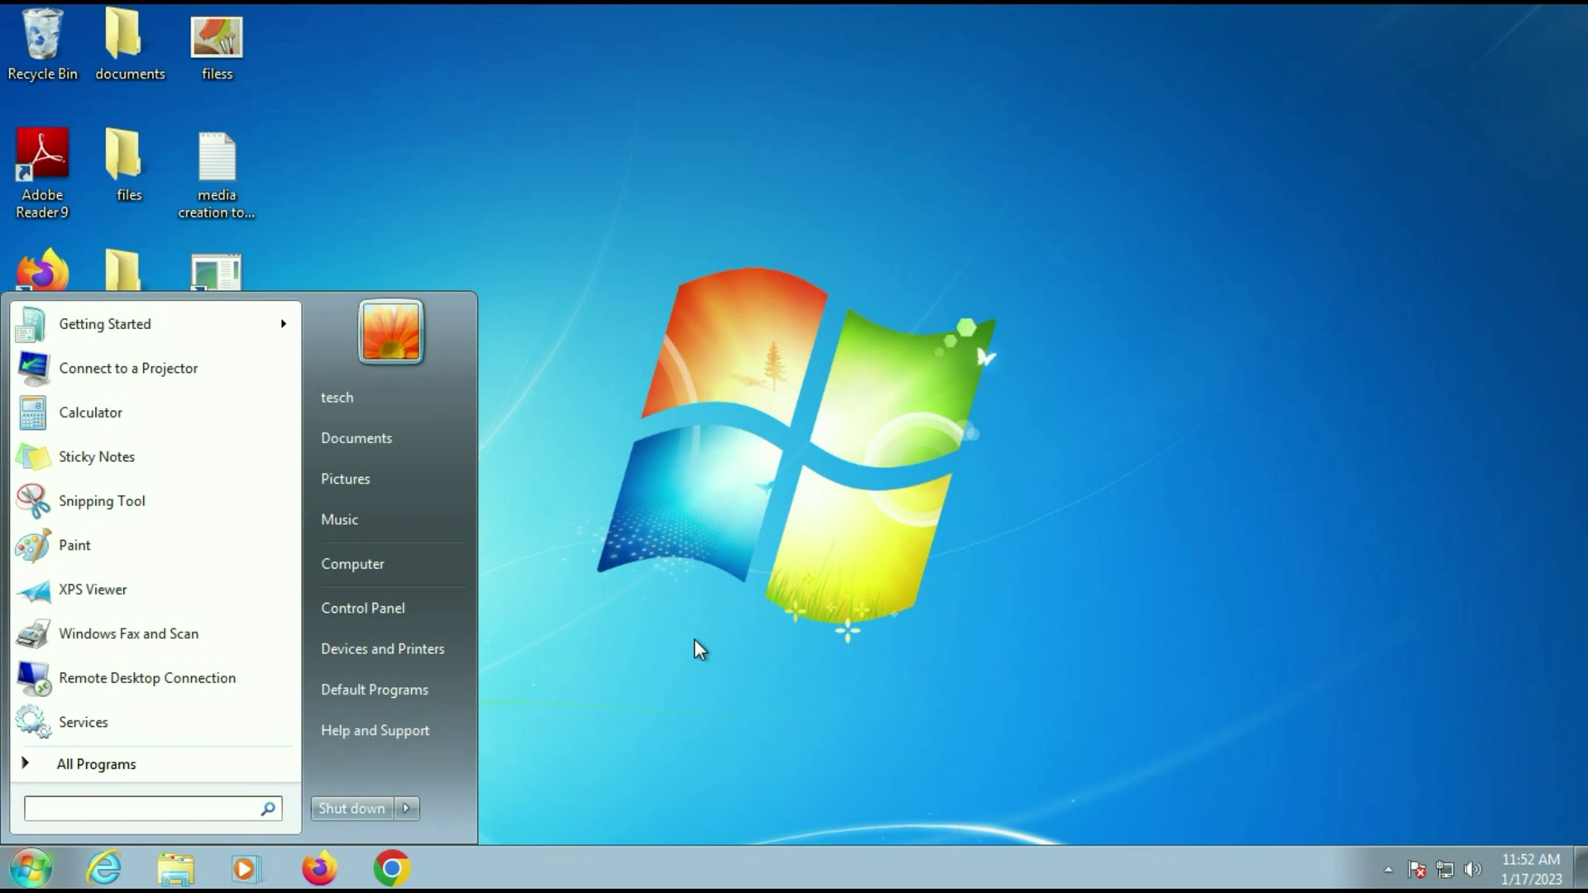
pyautogui.write('serv')
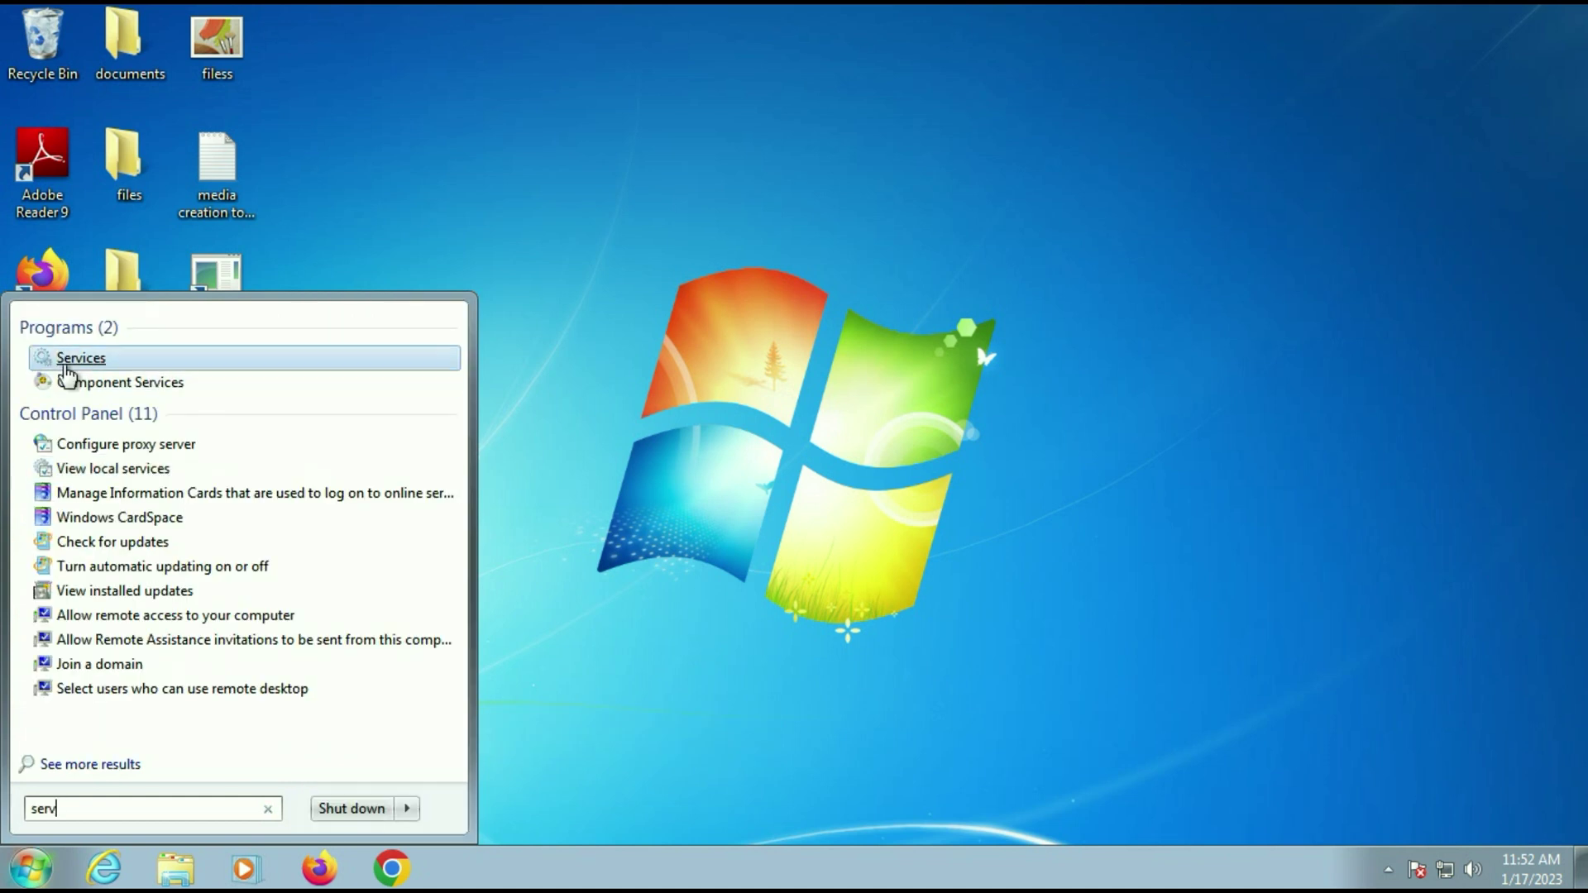
pyautogui.click(93, 364)
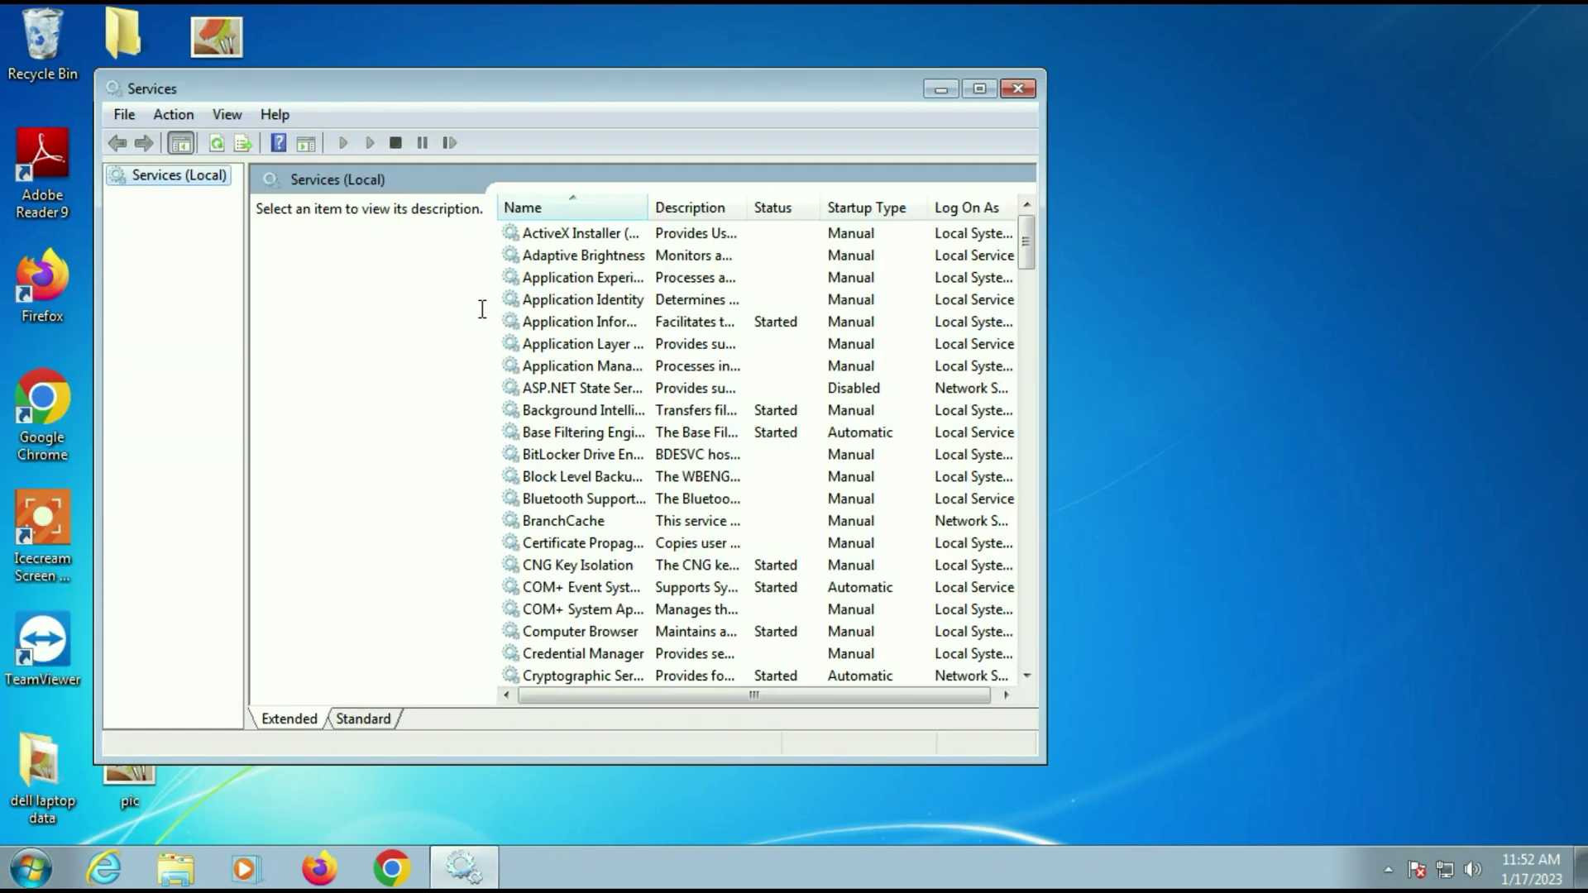
pyautogui.click(976, 89)
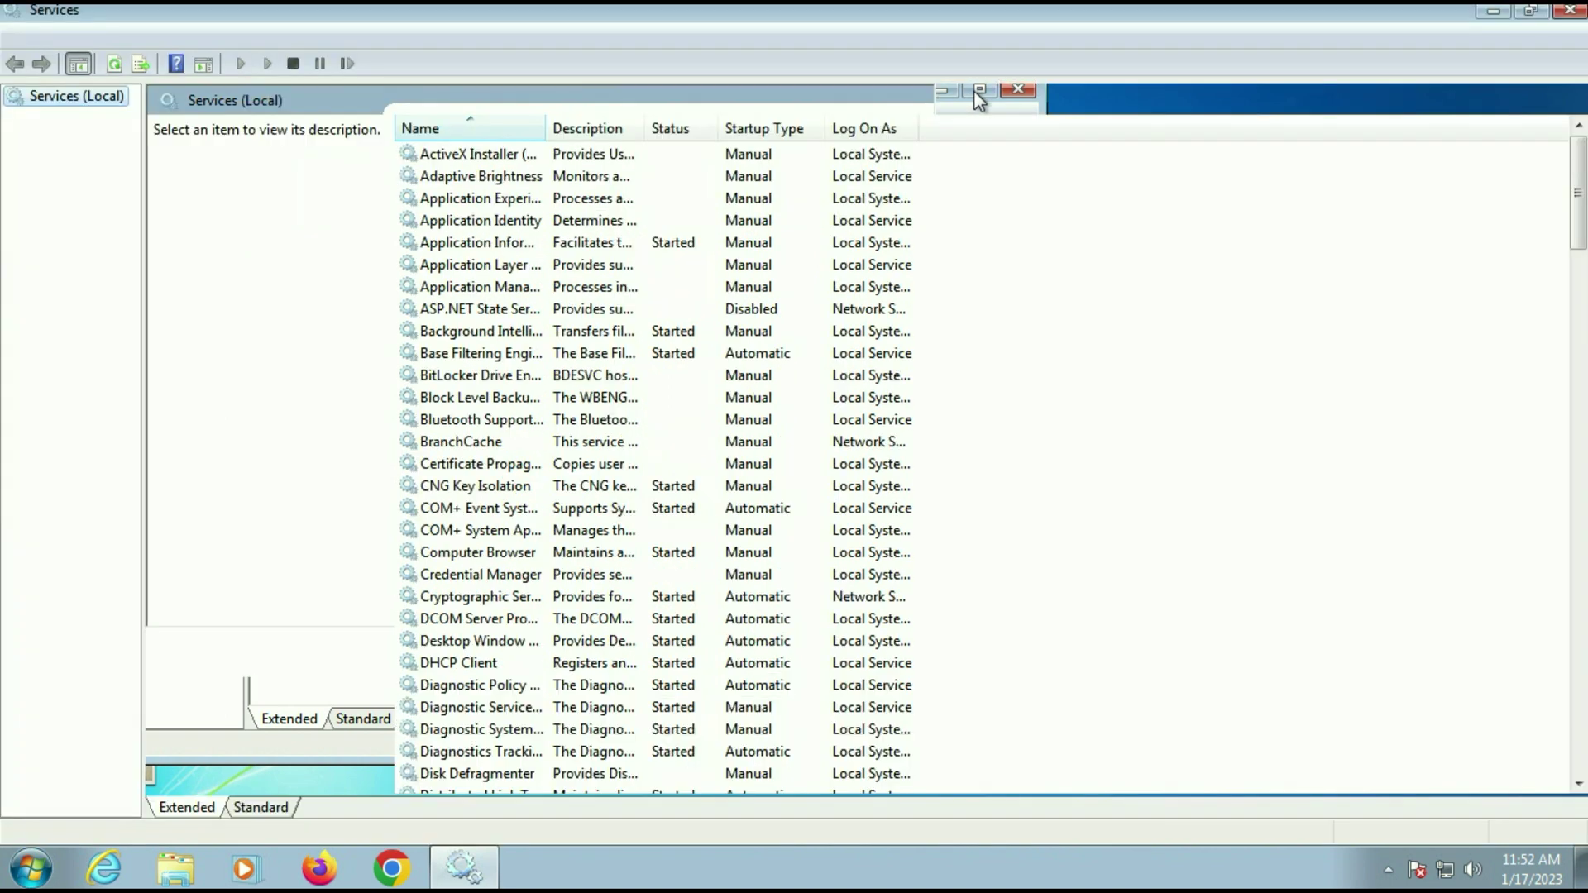
pyautogui.moveTo(549, 134); pyautogui.dragTo(700, 148)
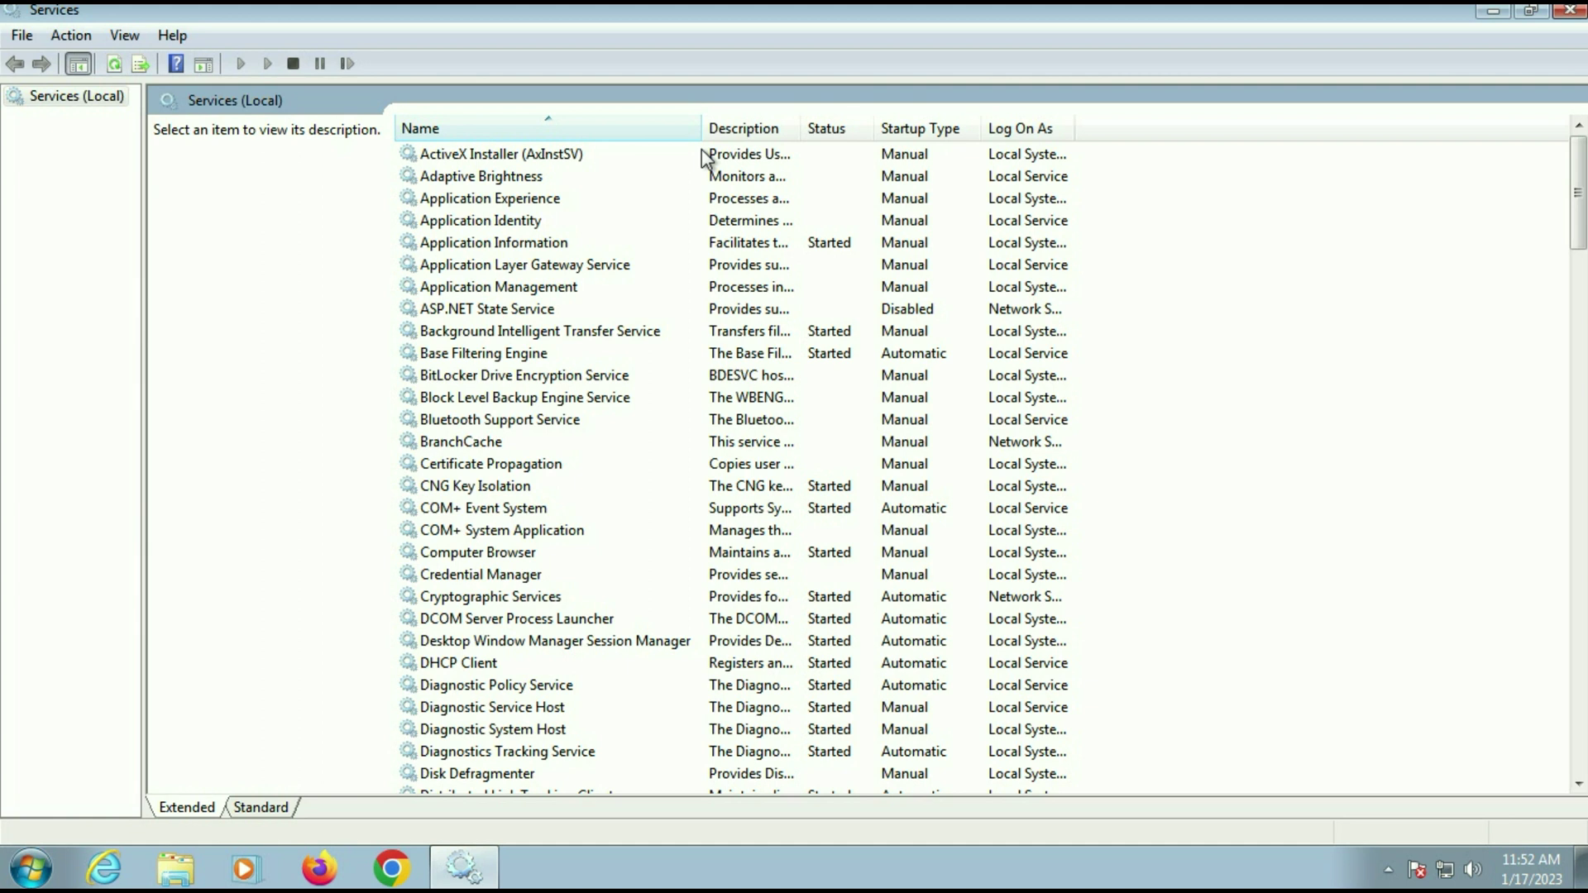
# - Change the Background Intelligent Transfer Service startup type to Automatic and apply it
pyautogui.click(533, 332)
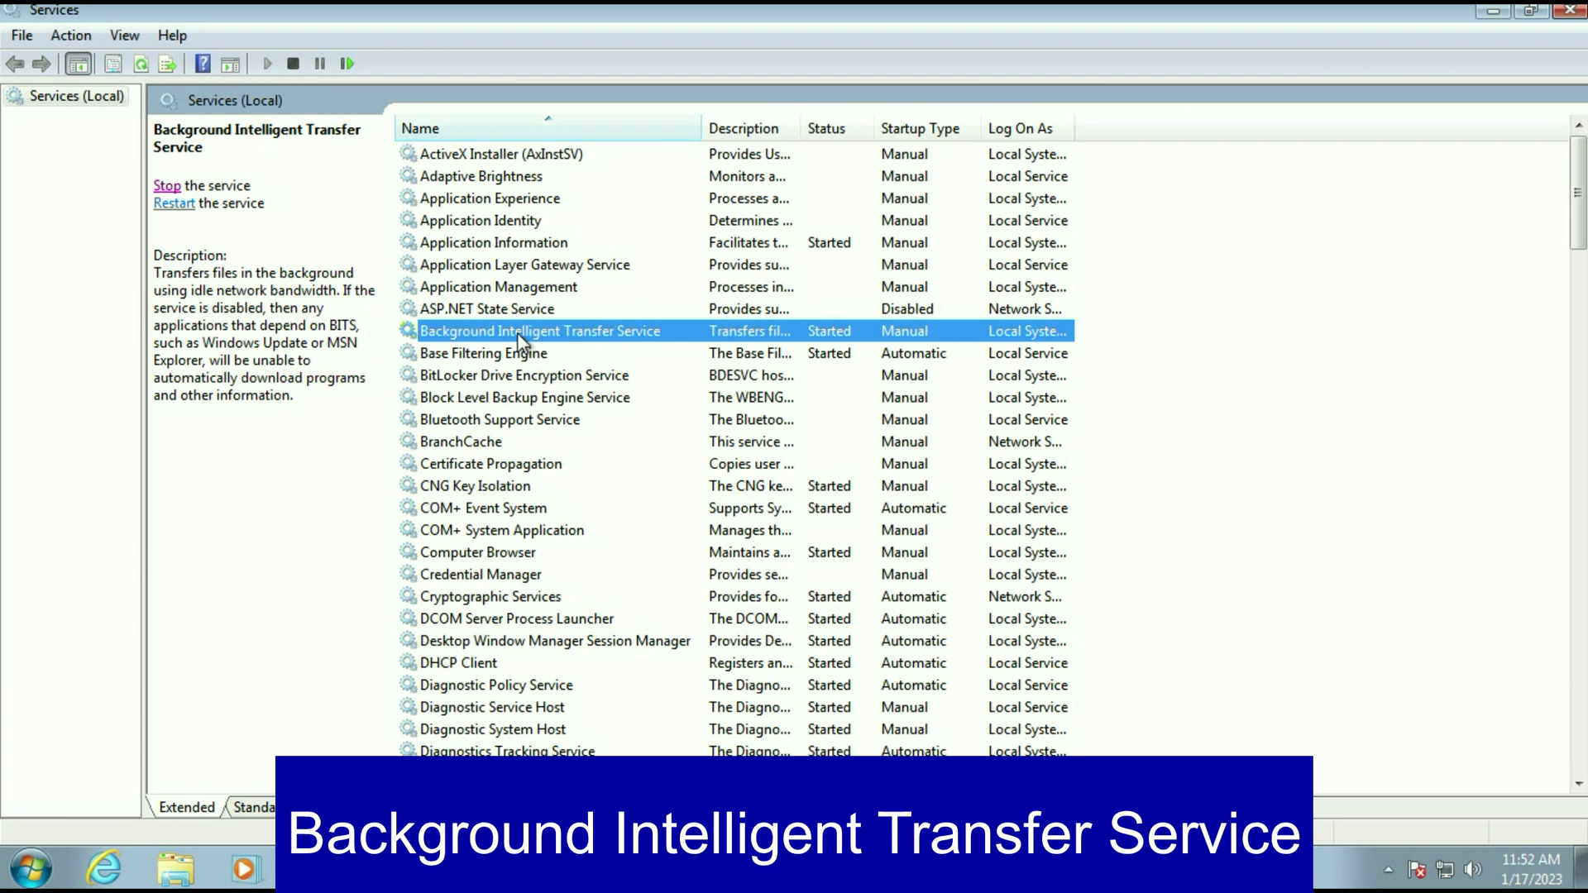
pyautogui.rightClick(518, 332)
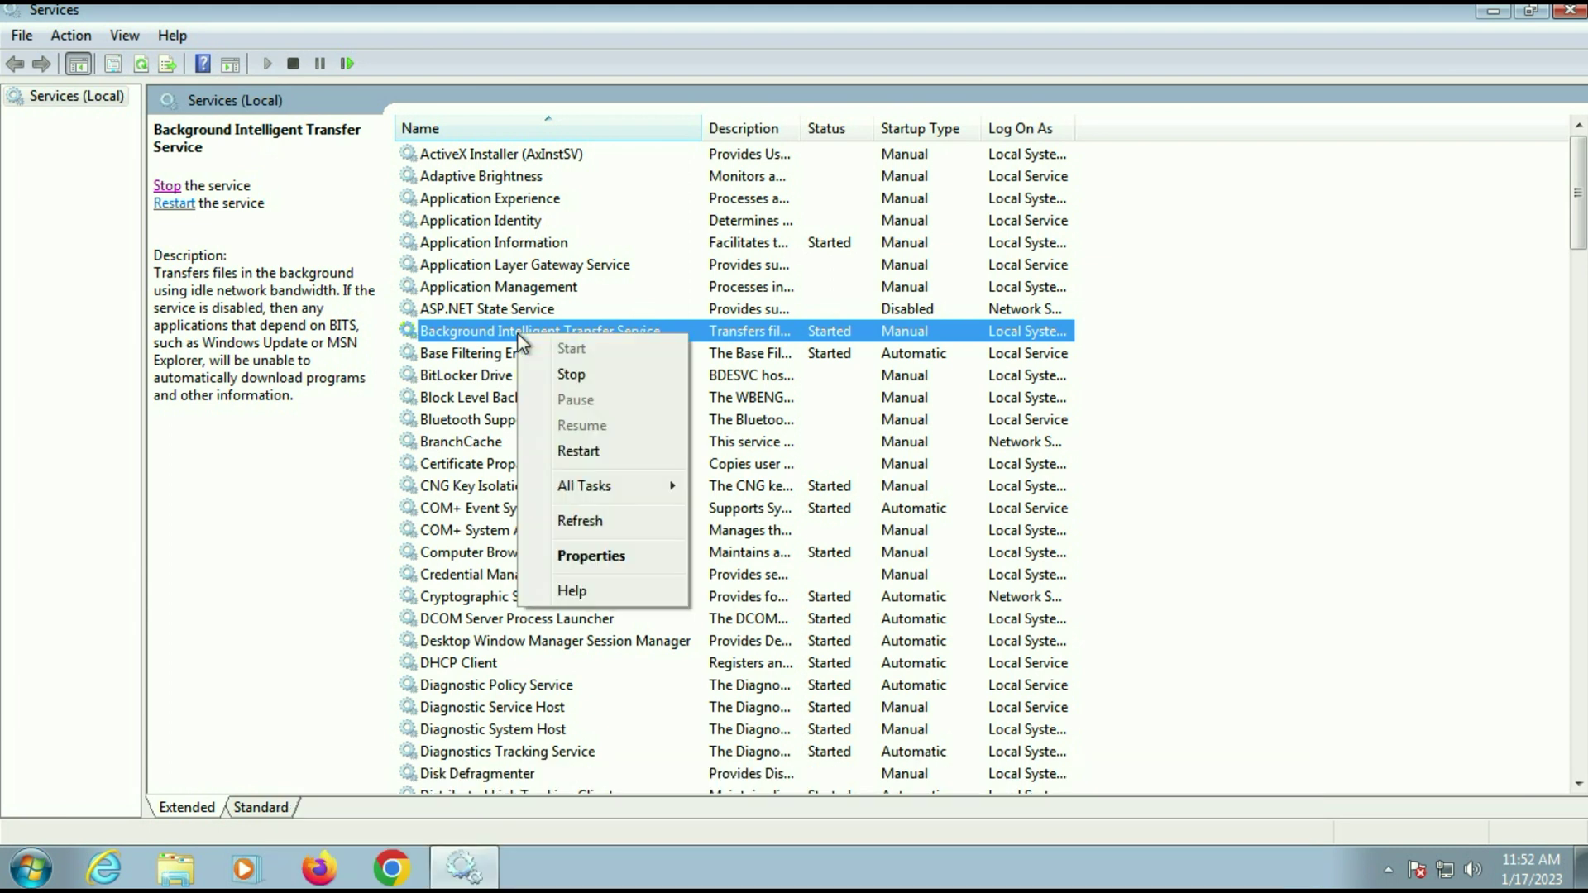
pyautogui.click(591, 556)
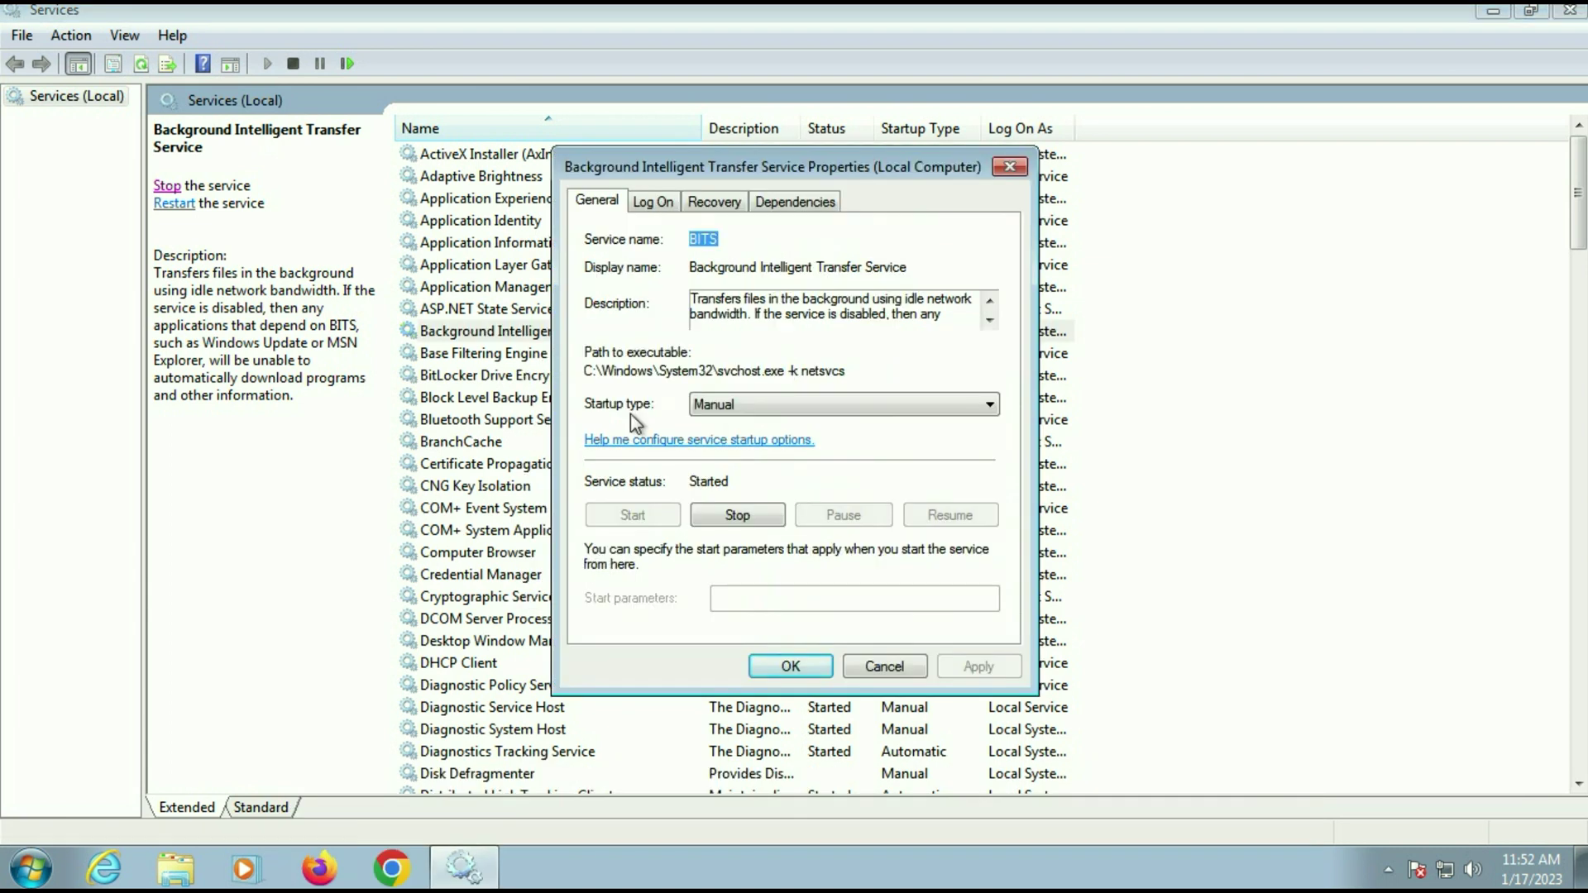
pyautogui.click(819, 406)
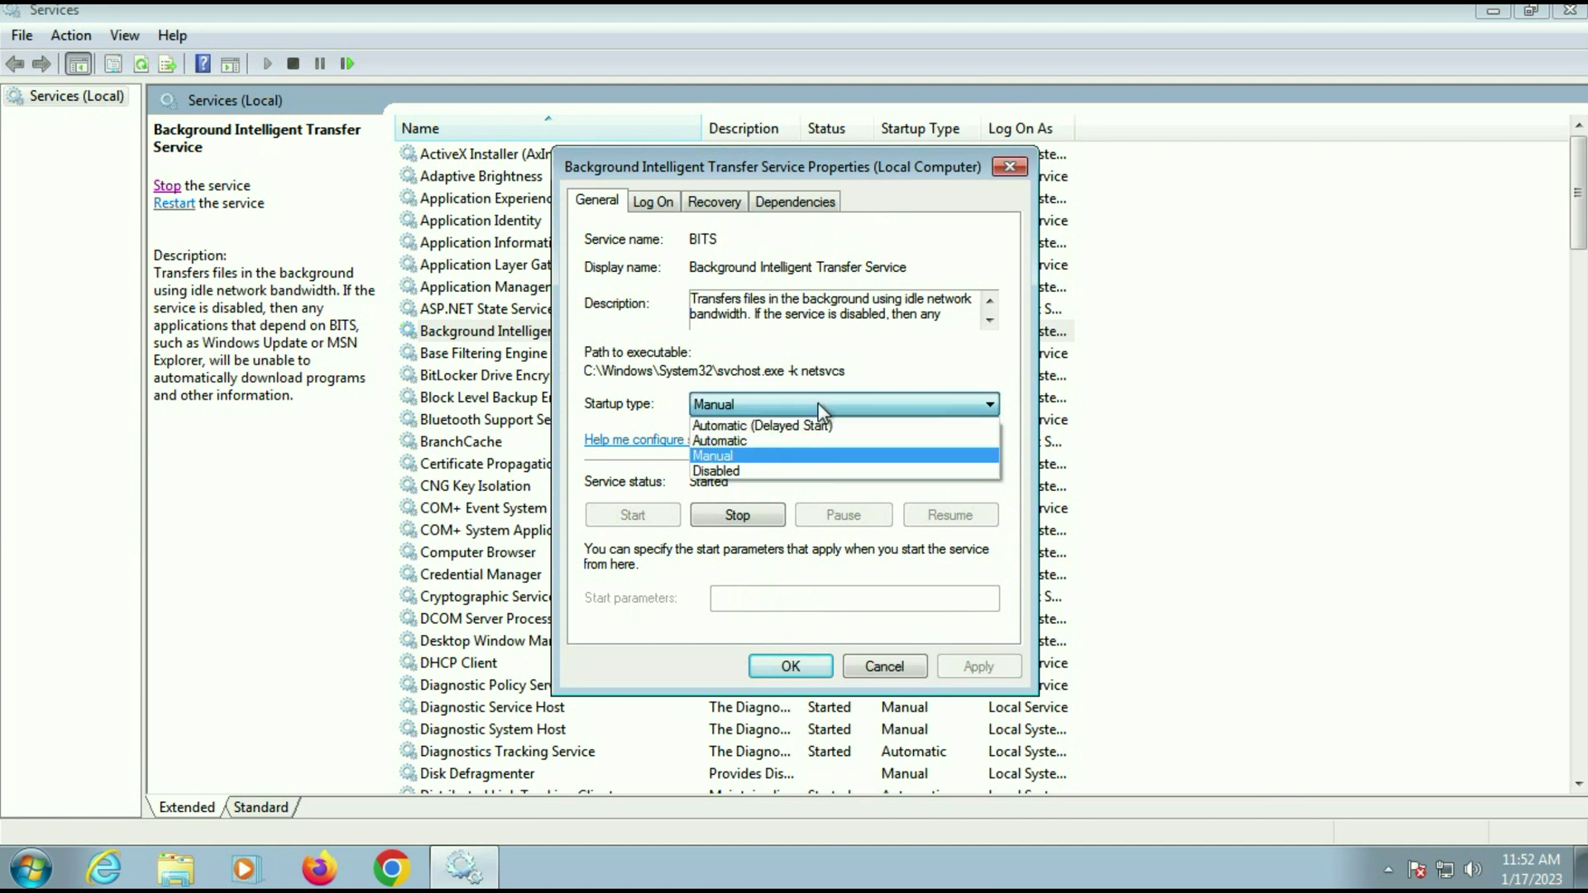
pyautogui.click(759, 442)
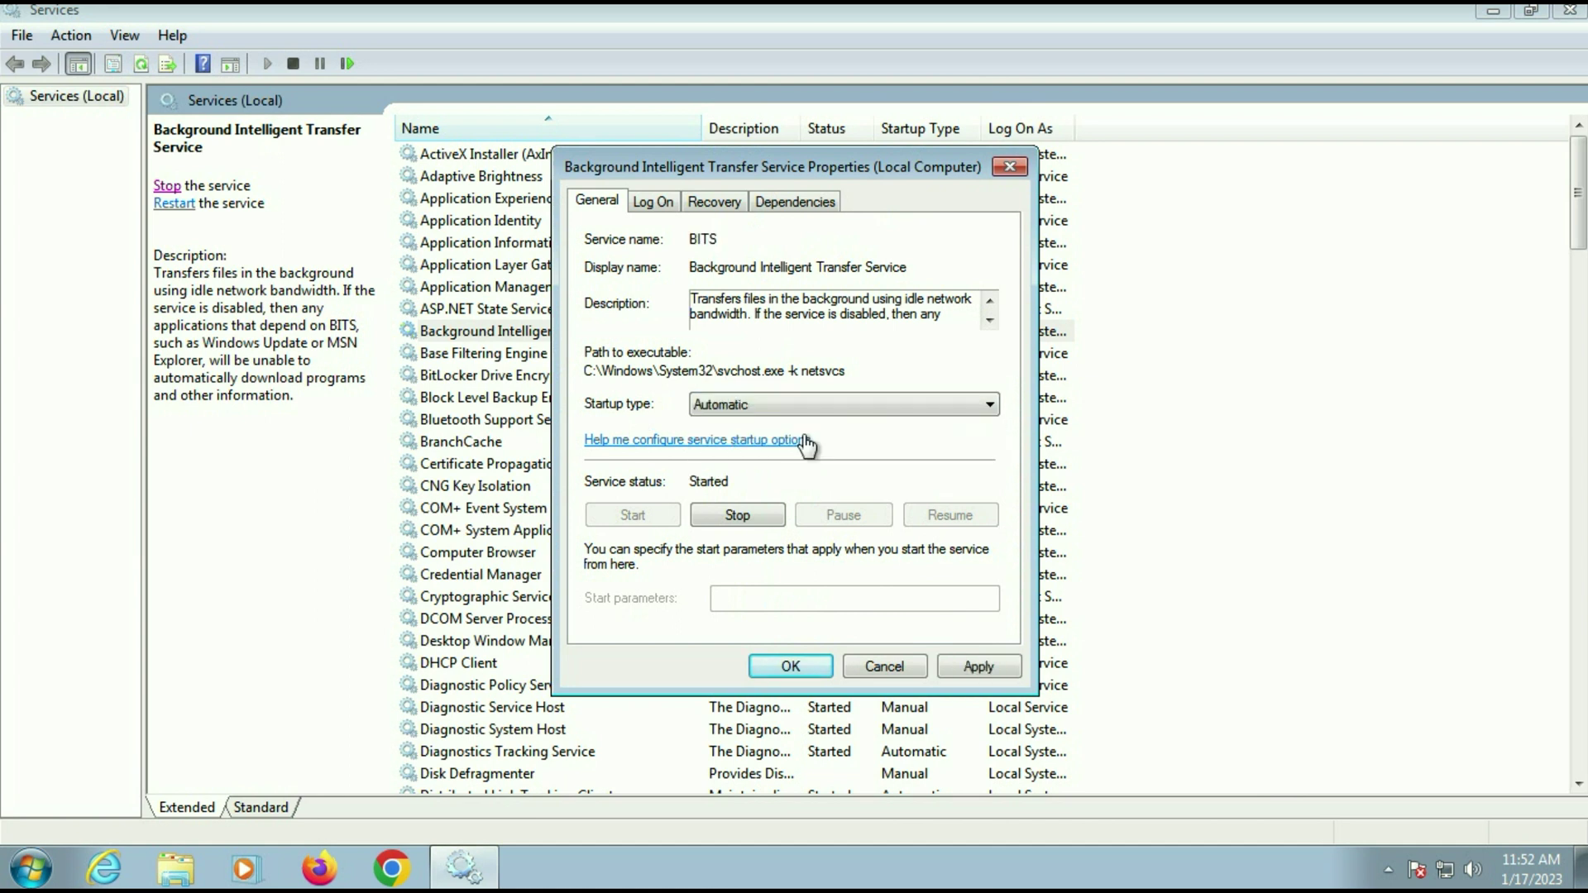
pyautogui.click(969, 666)
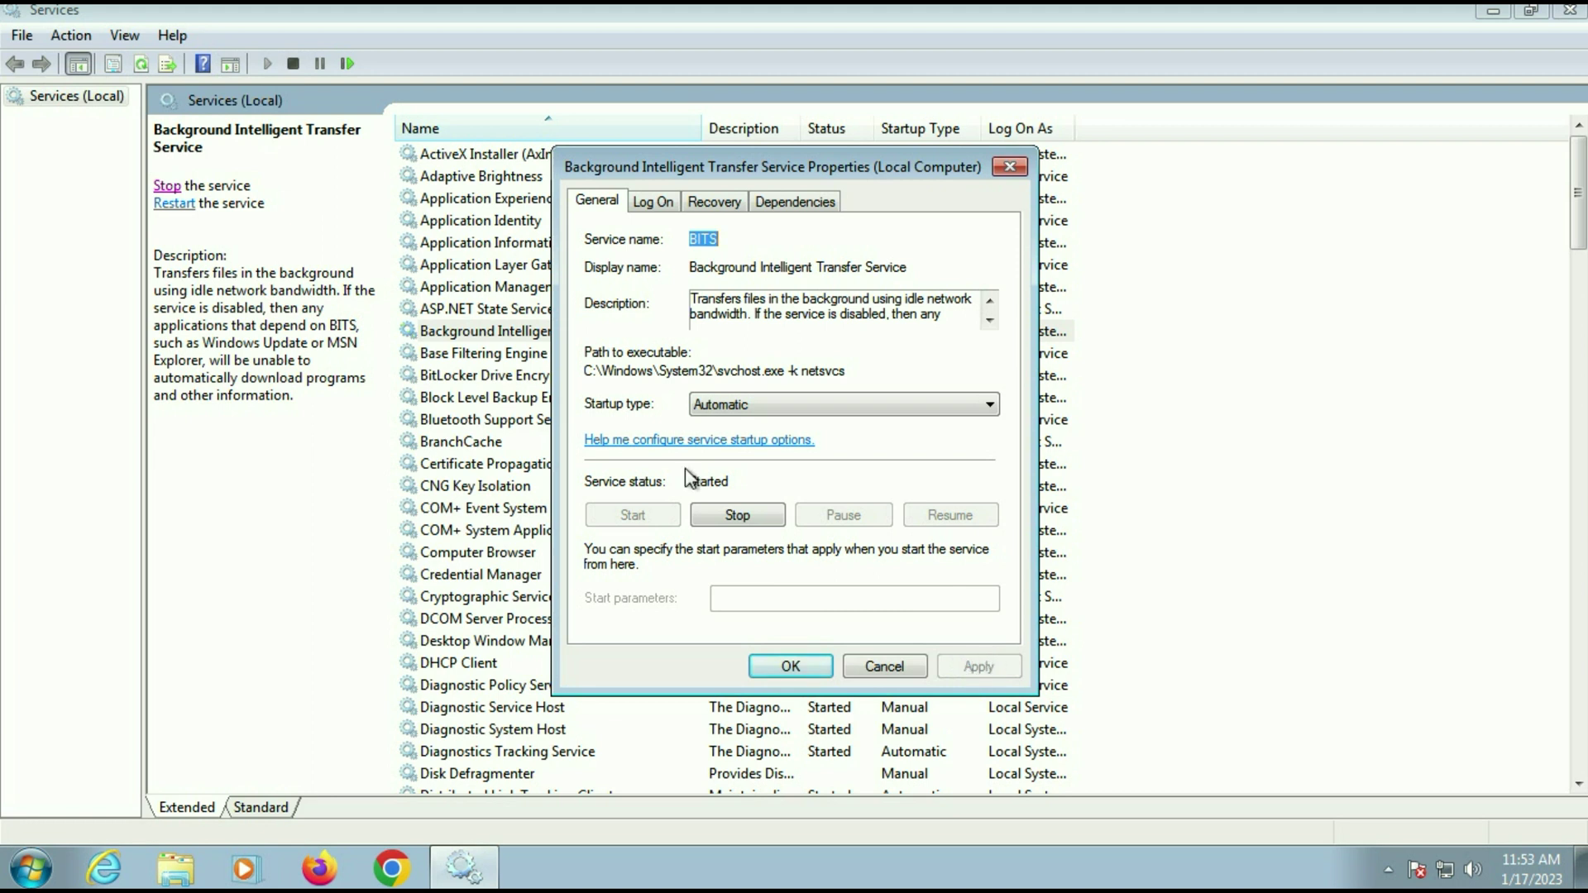
pyautogui.click(790, 667)
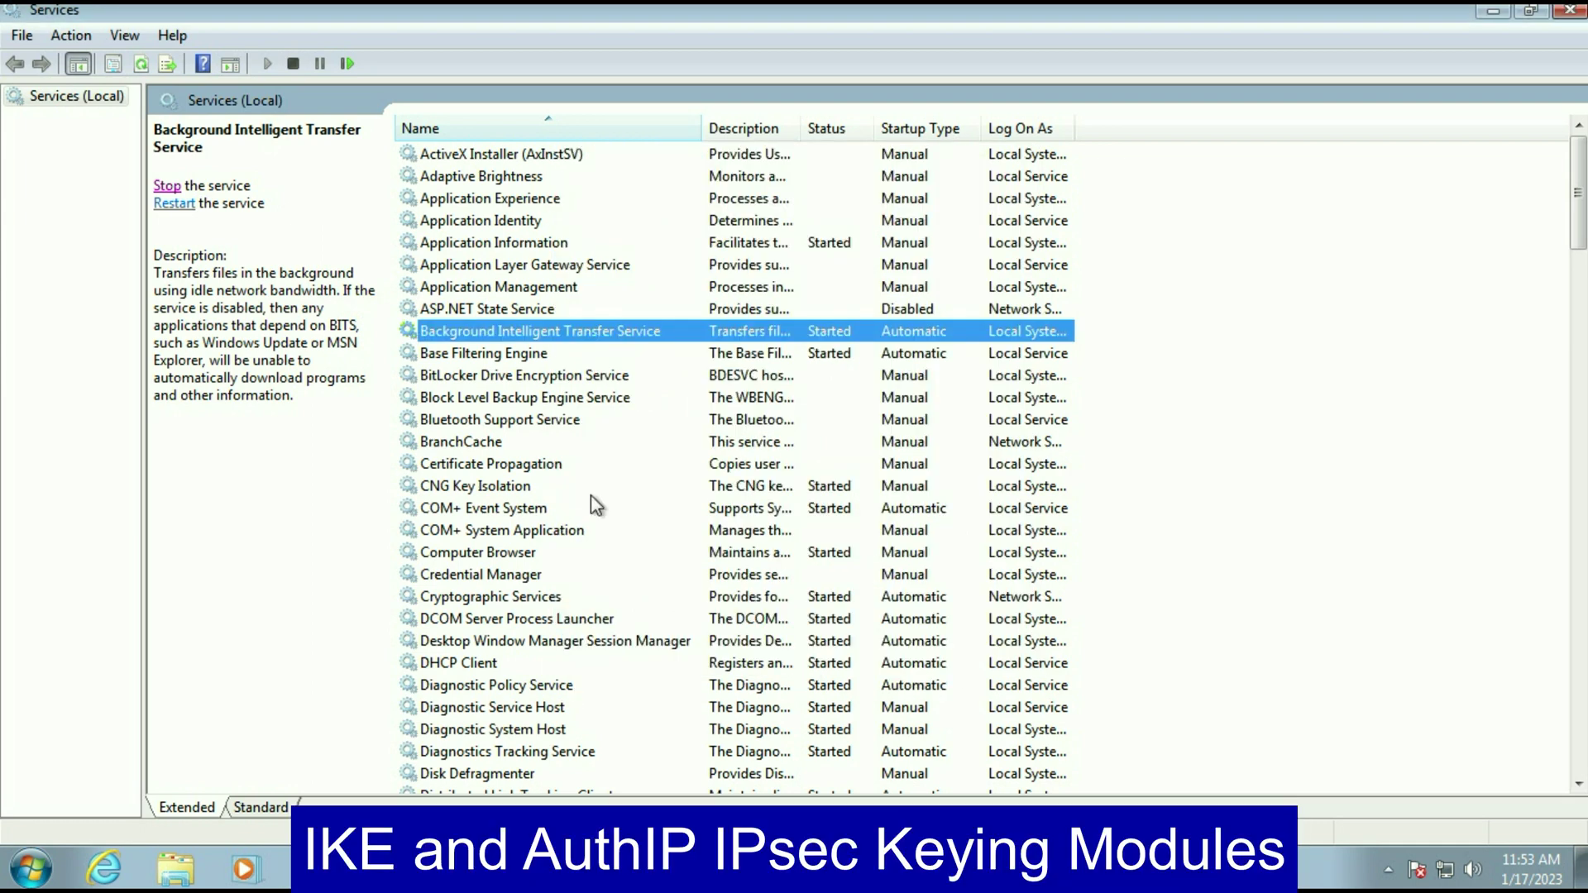
# - Give IKE and AuthIP IPsec Keying Modules Automatic startup and start the service
pyautogui.press('i')
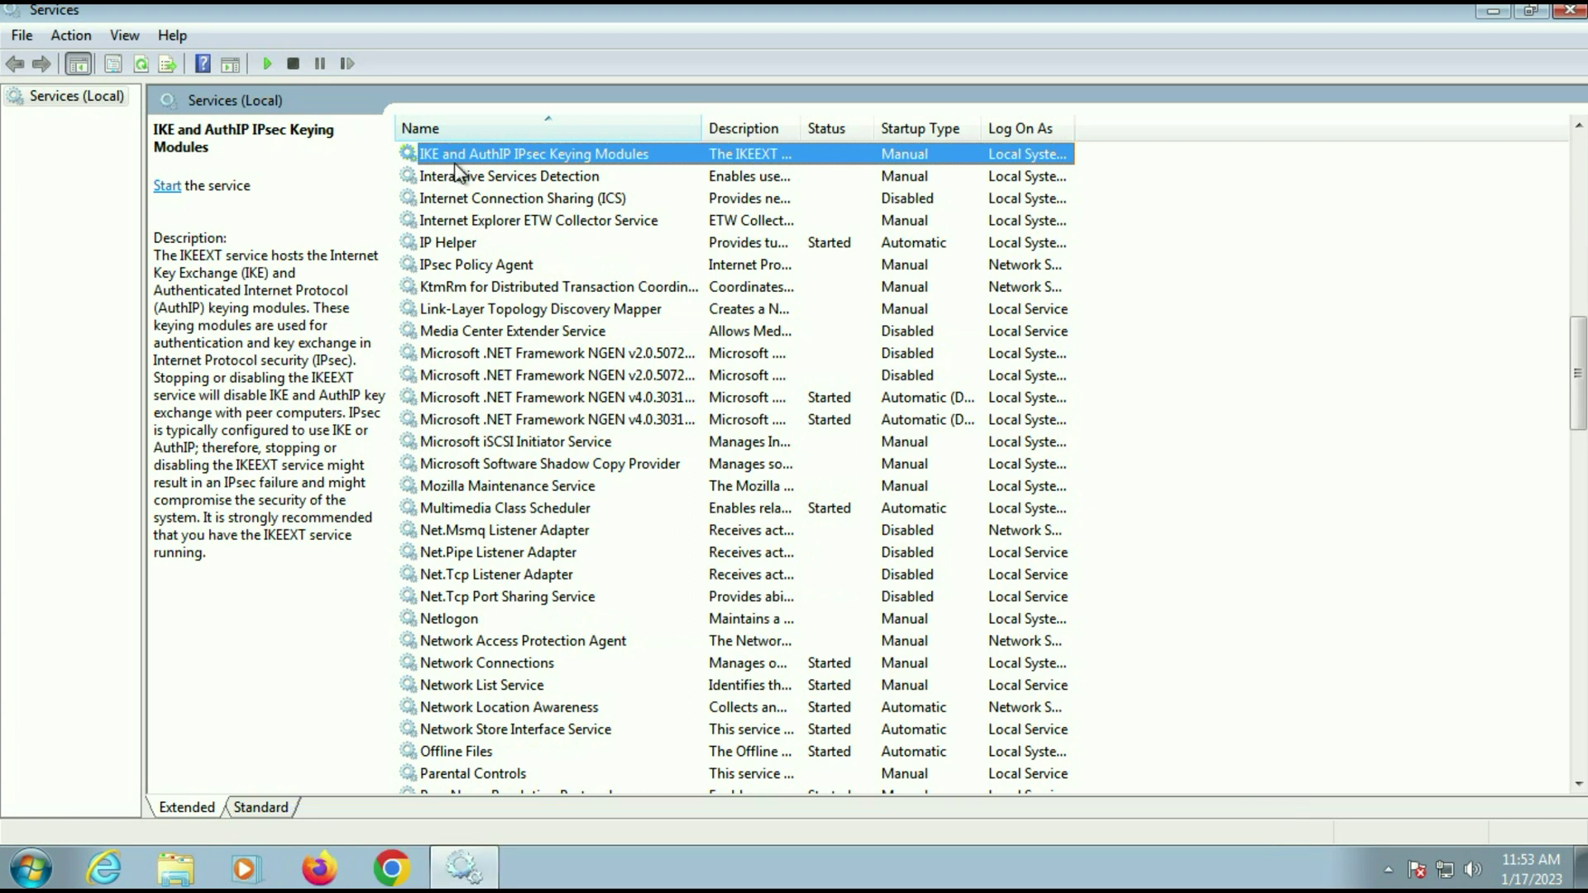
pyautogui.rightClick(517, 161)
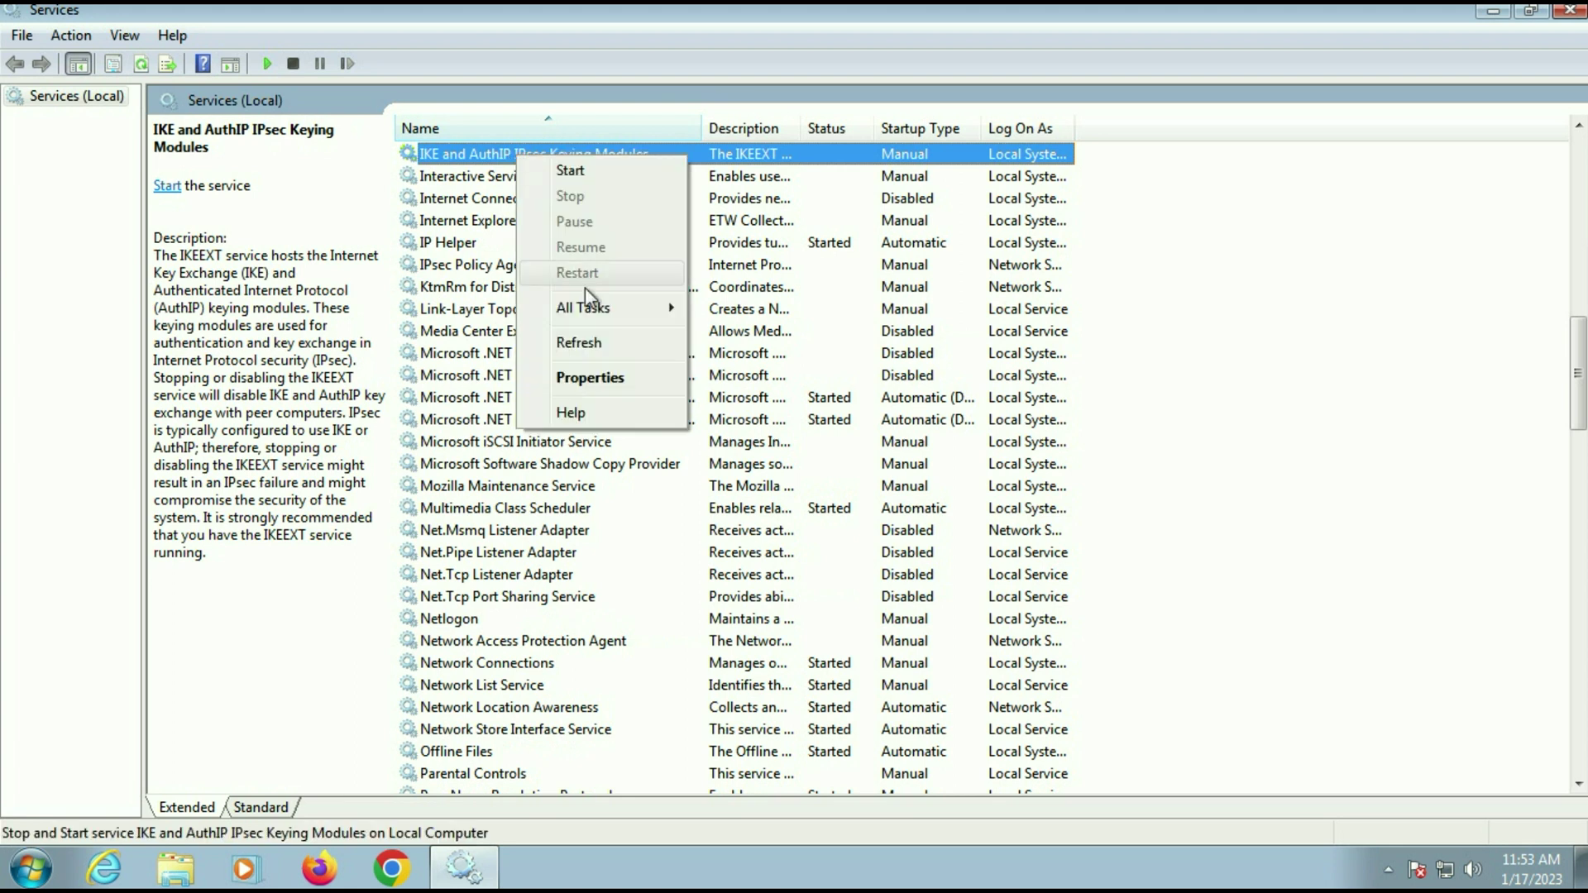
pyautogui.click(586, 378)
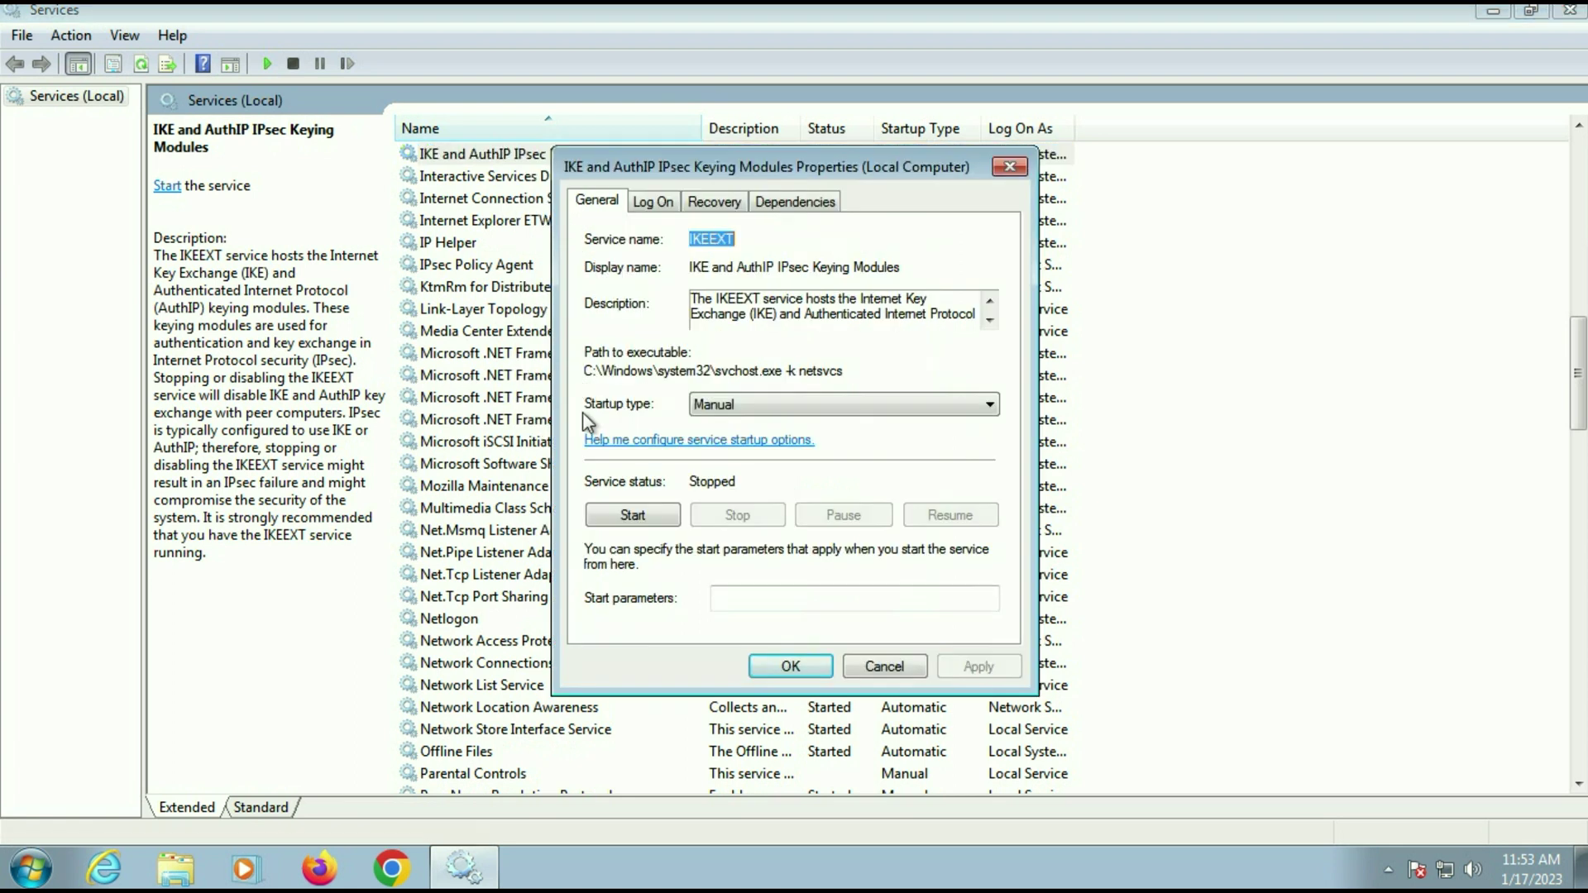
pyautogui.click(935, 403)
pyautogui.click(816, 441)
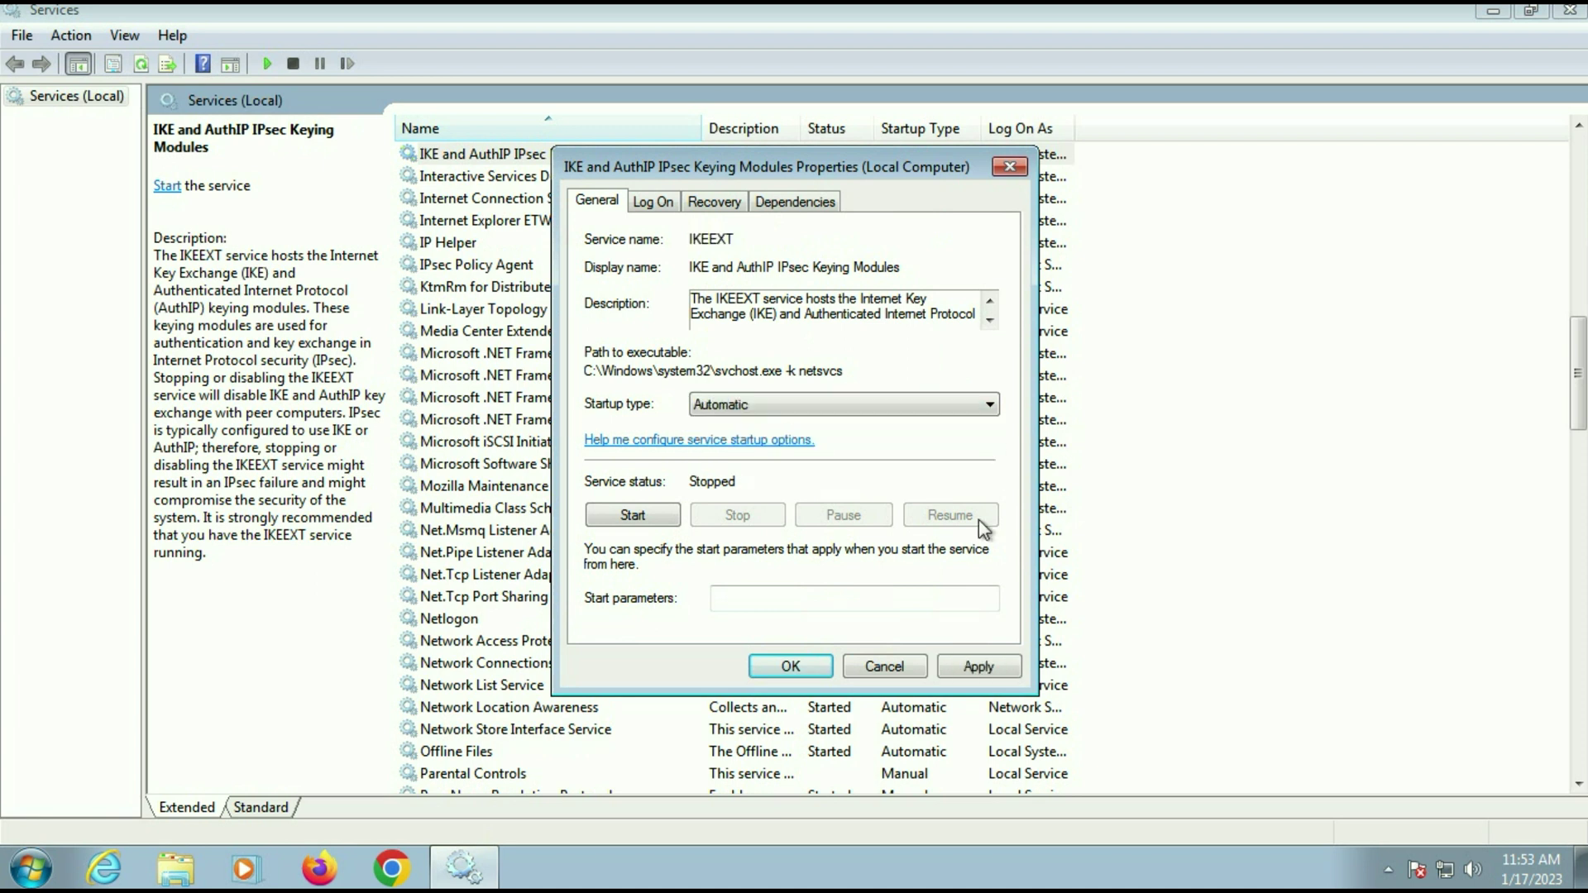
pyautogui.click(969, 669)
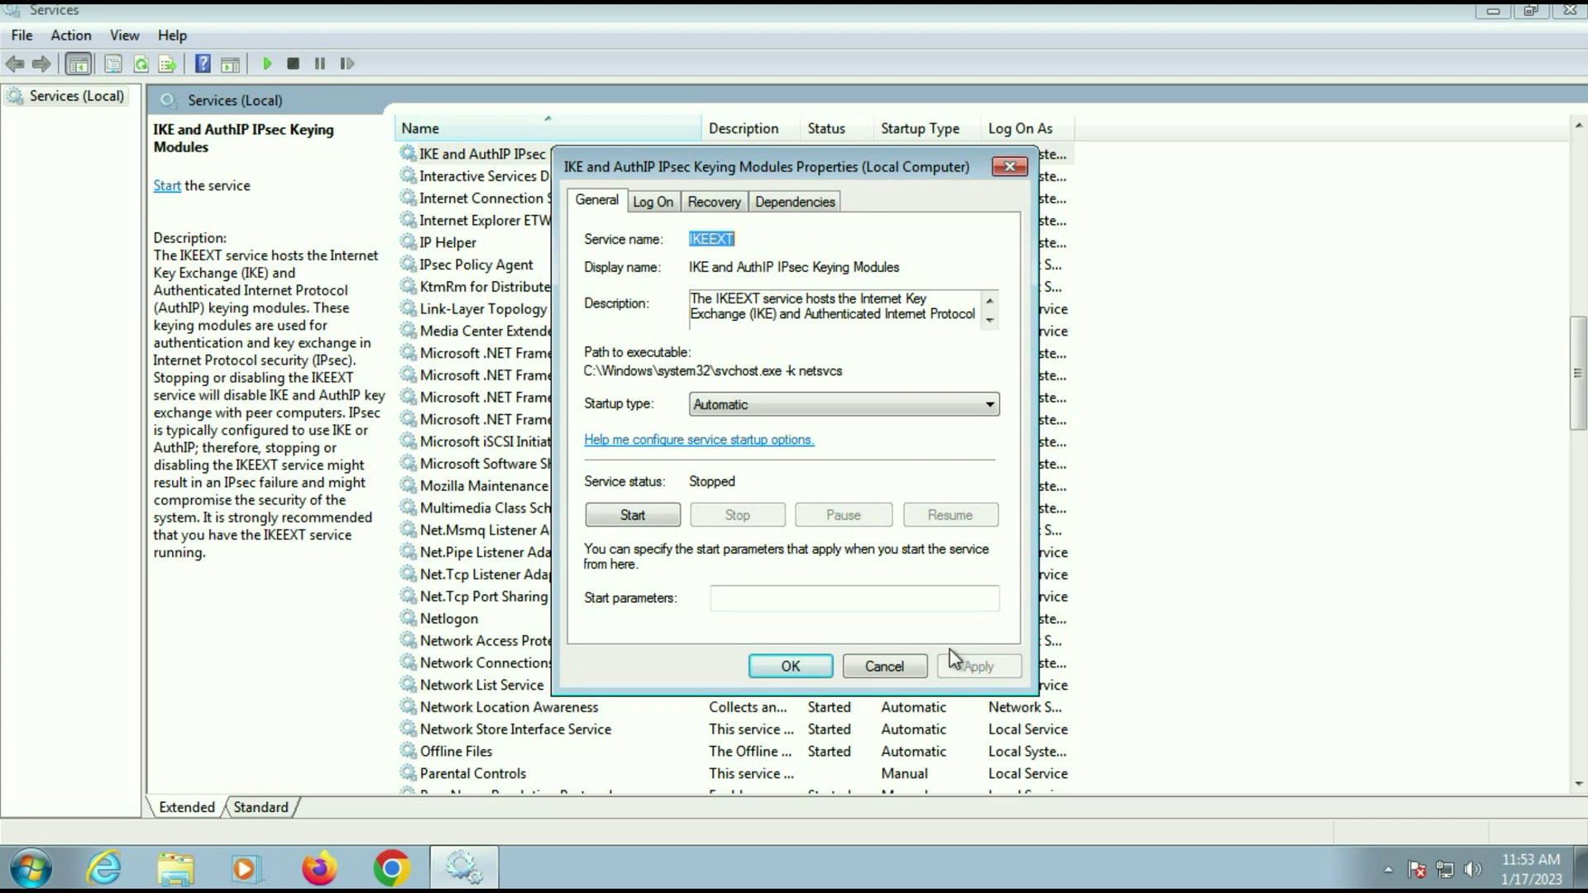
pyautogui.click(657, 518)
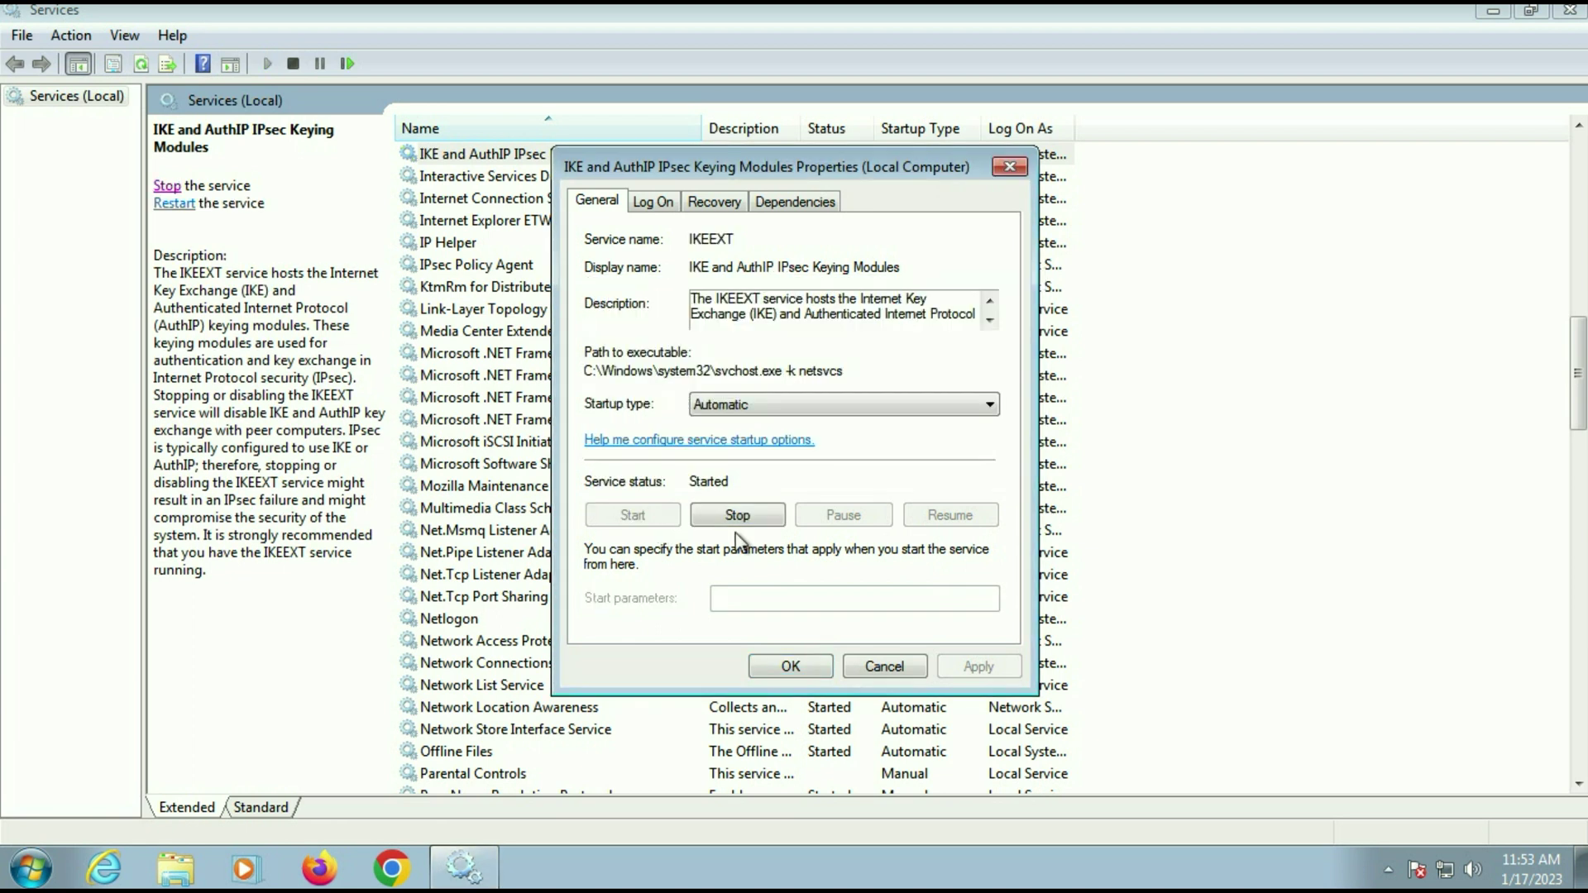
pyautogui.click(789, 666)
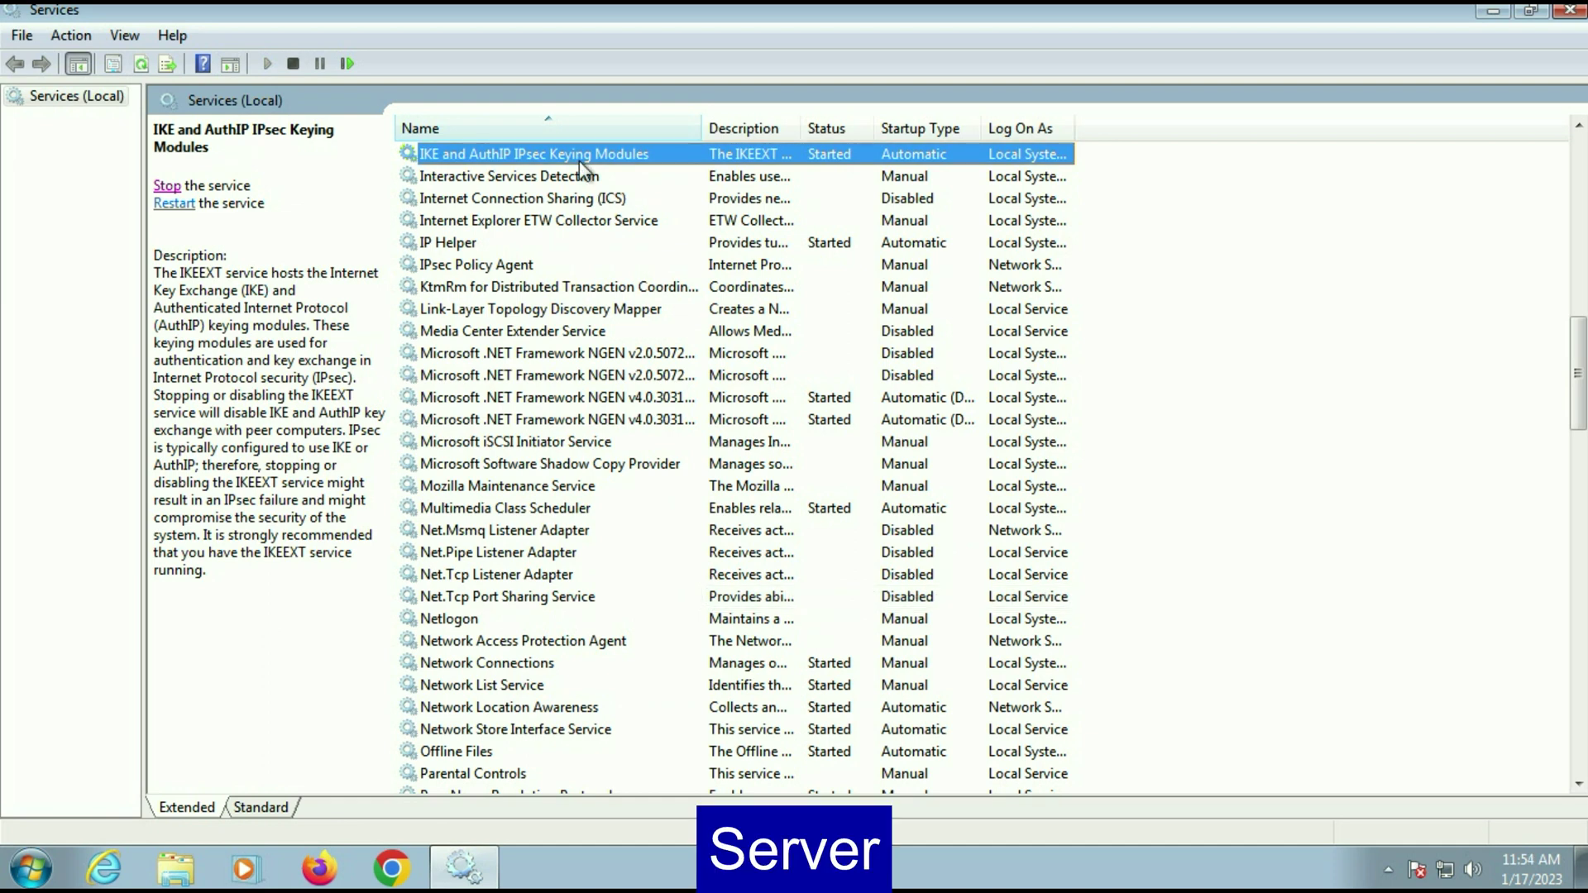
# - Review the Server service's properties and close them without changes
pyautogui.write('server')
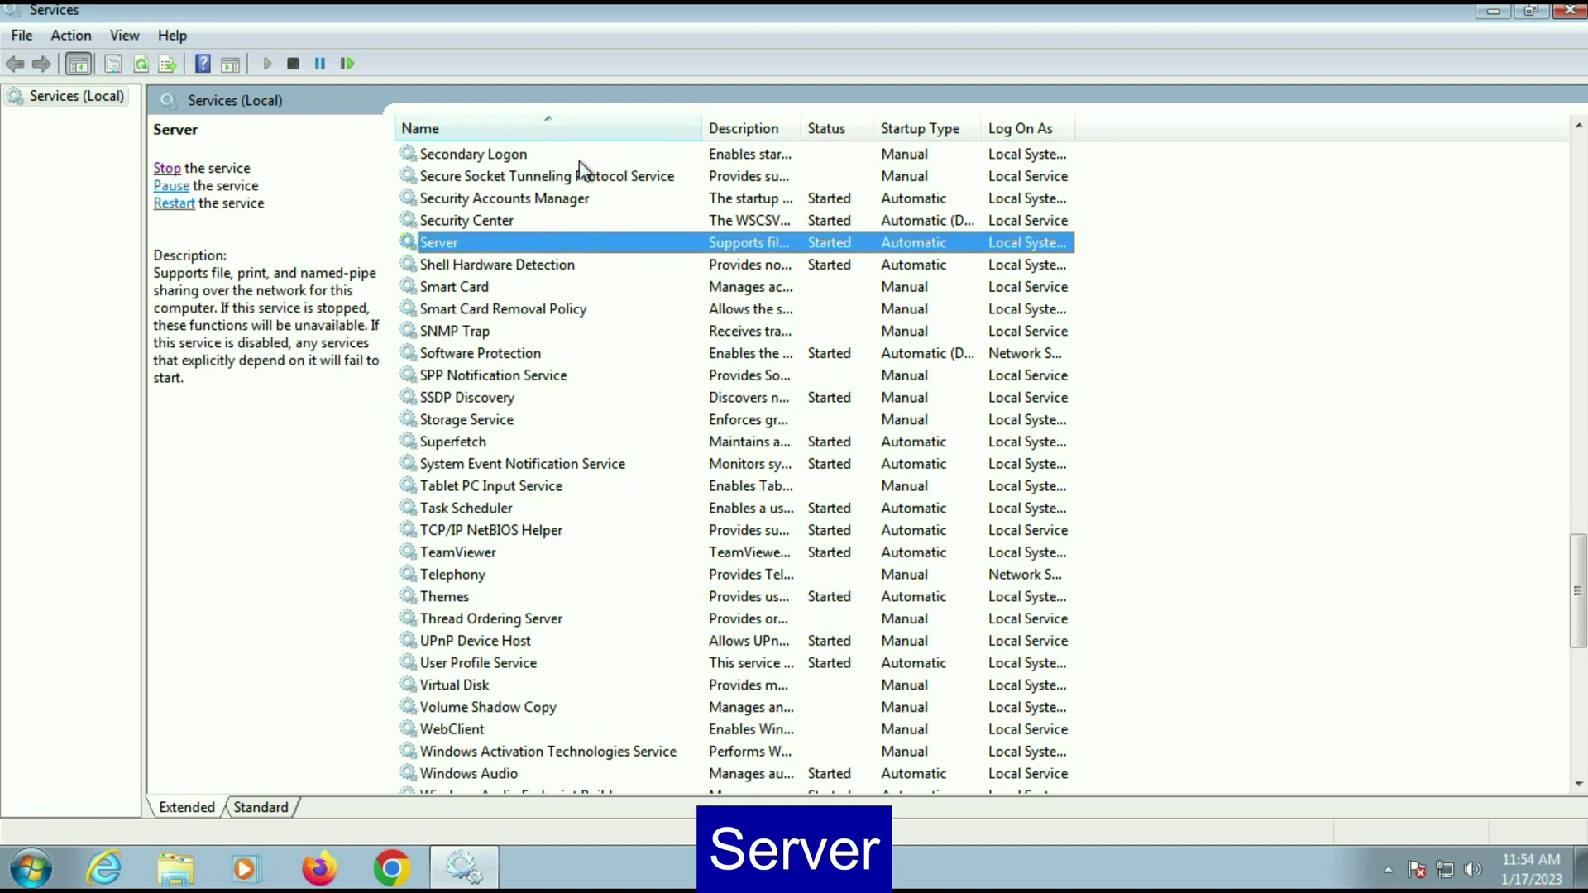
pyautogui.rightClick(506, 245)
pyautogui.click(573, 458)
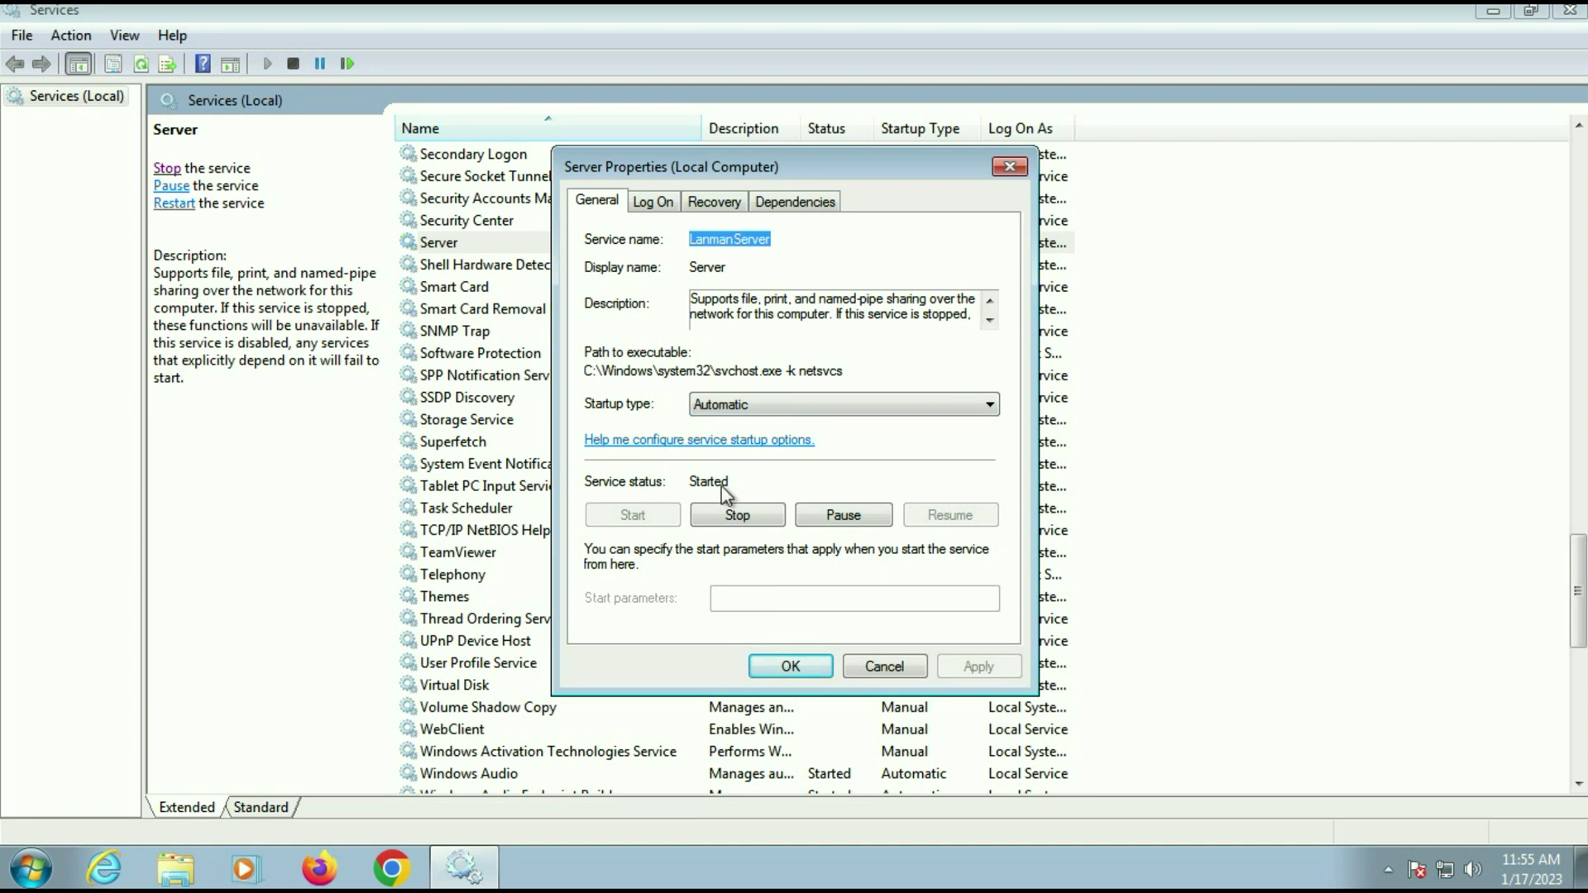
pyautogui.click(860, 666)
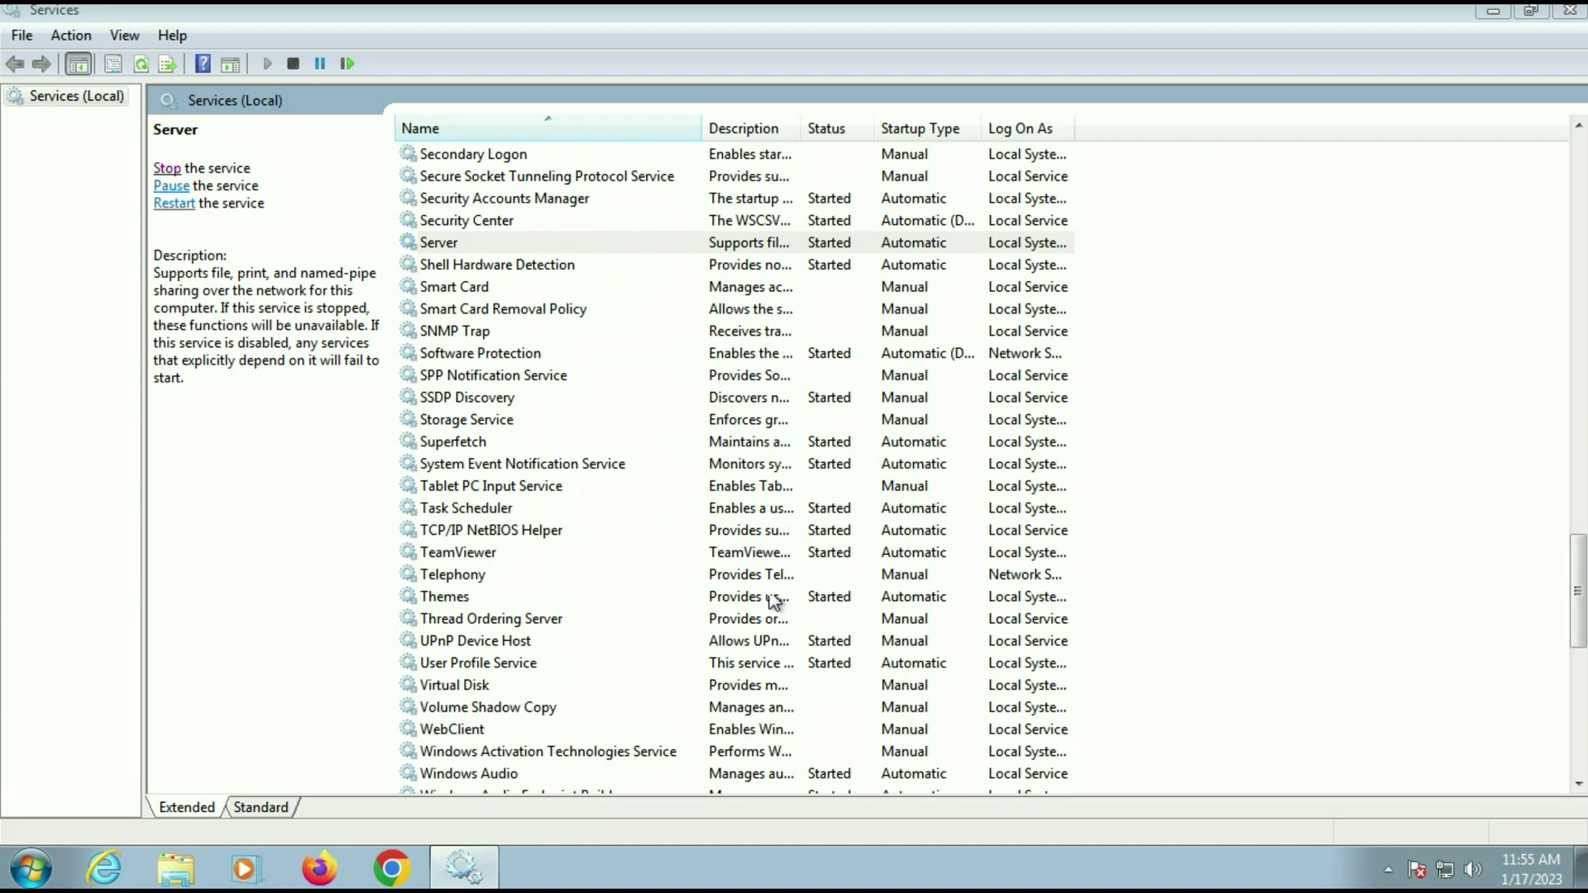
pyautogui.click(556, 250)
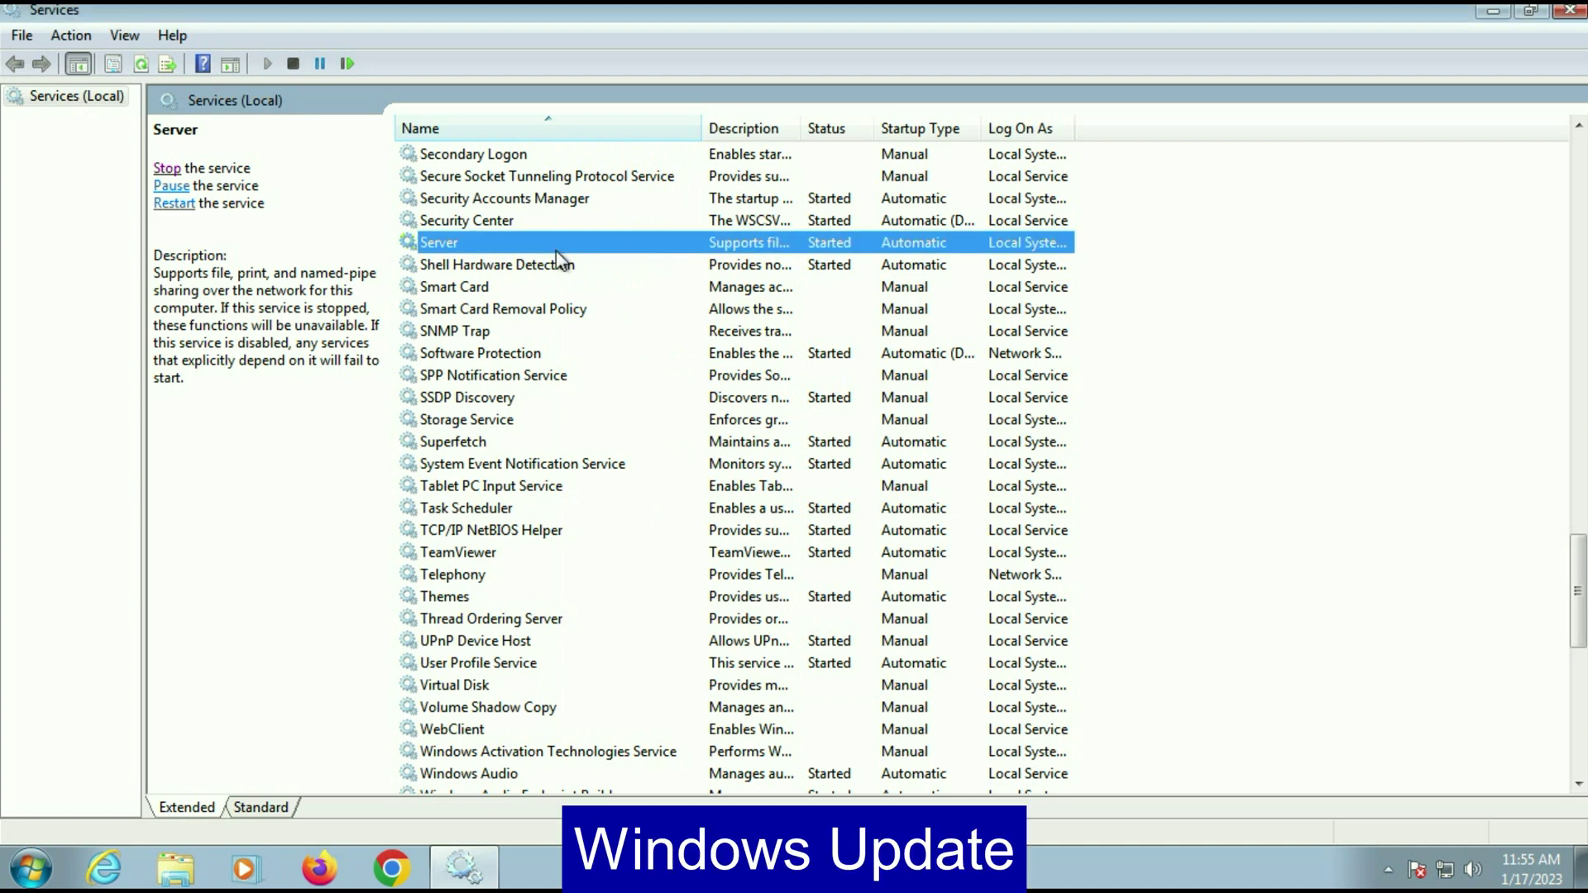
# - Switch Windows Update's startup type from Automatic (Delayed Start) to Manual and apply it
pyautogui.write('win')
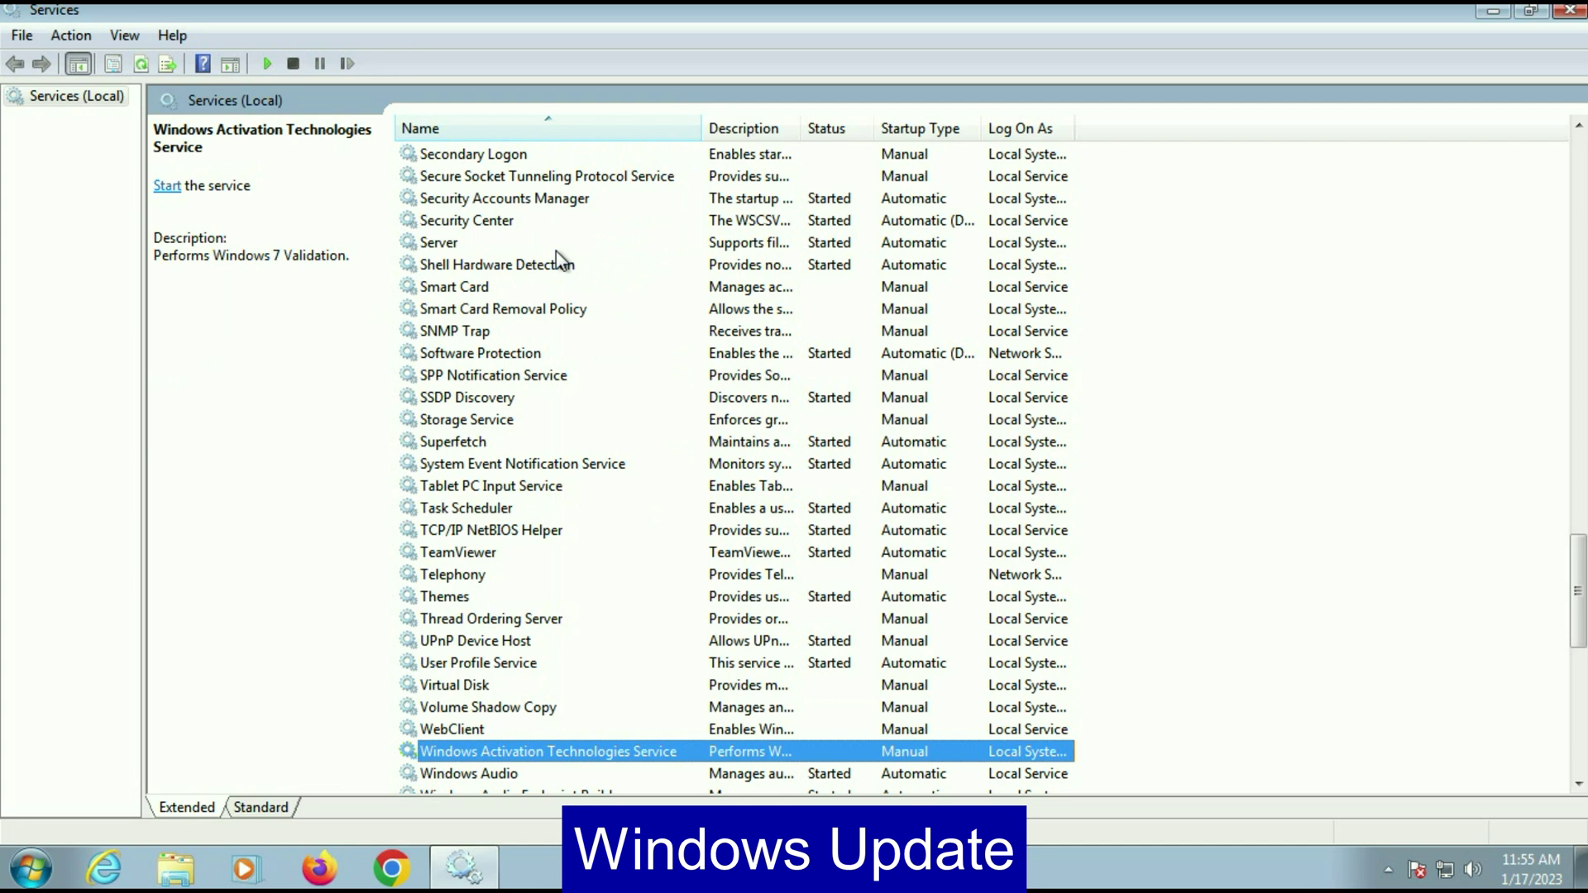
pyautogui.scroll(-10, 530, 496)
pyautogui.click(506, 642)
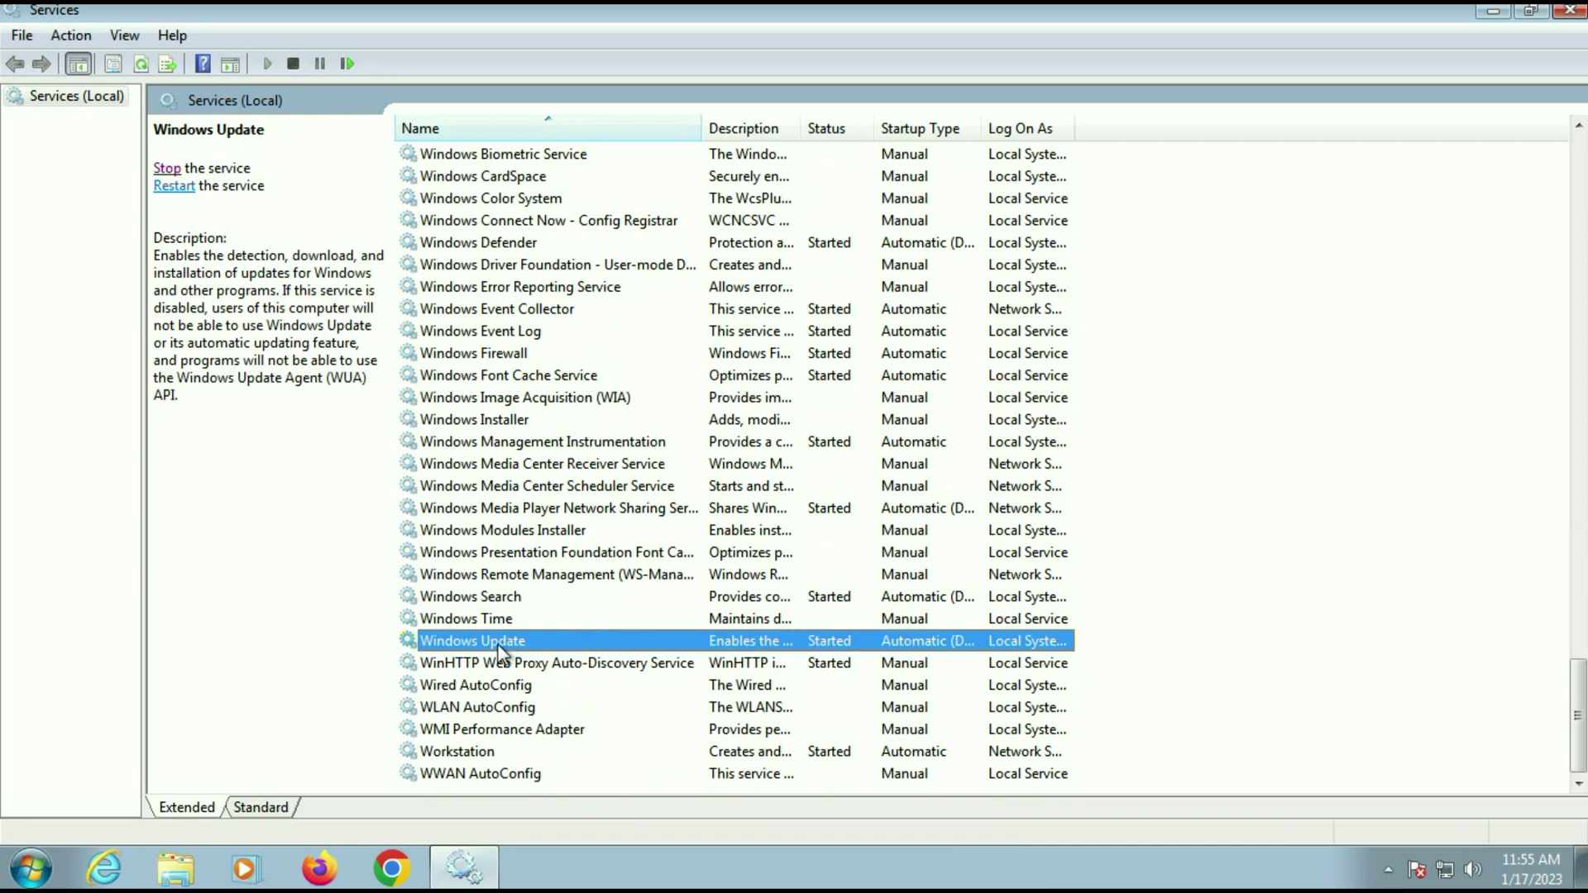
pyautogui.rightClick(514, 643)
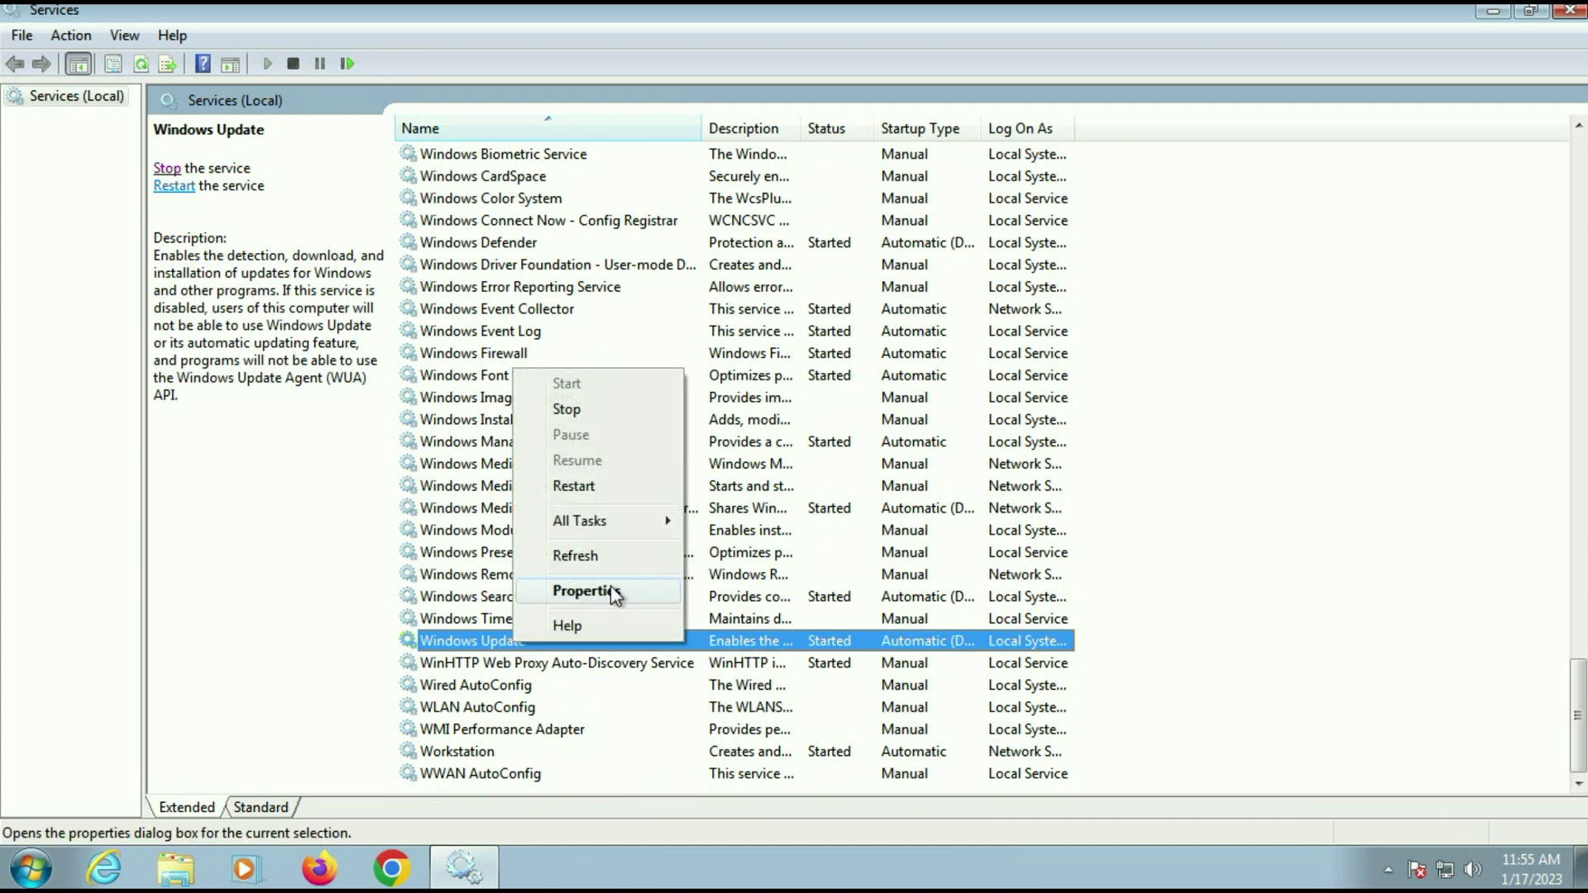
pyautogui.click(613, 592)
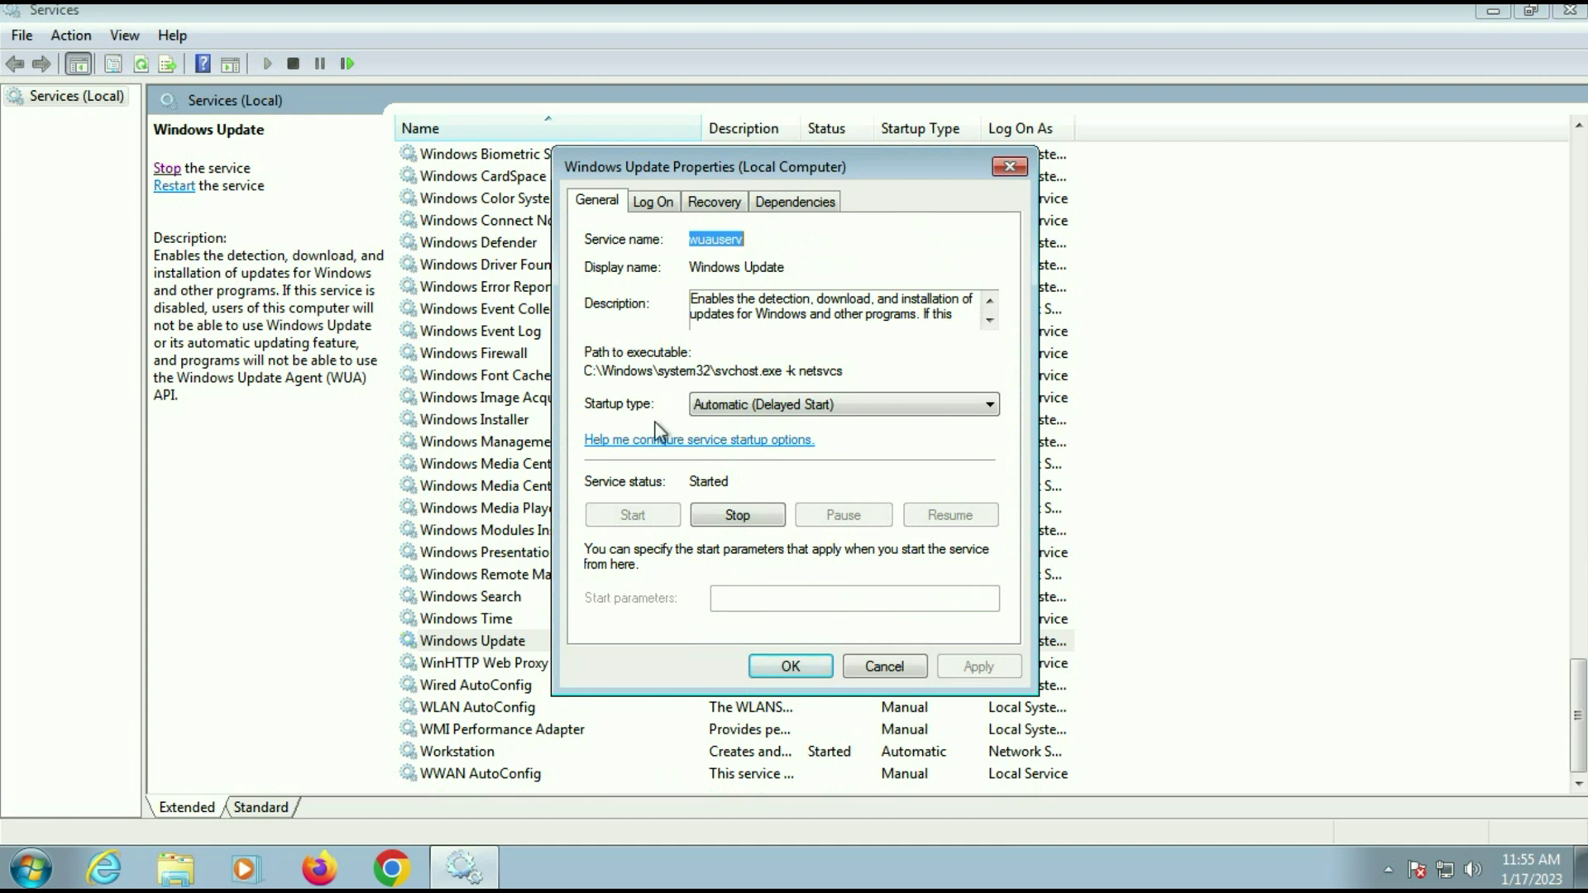
pyautogui.click(943, 404)
pyautogui.click(762, 455)
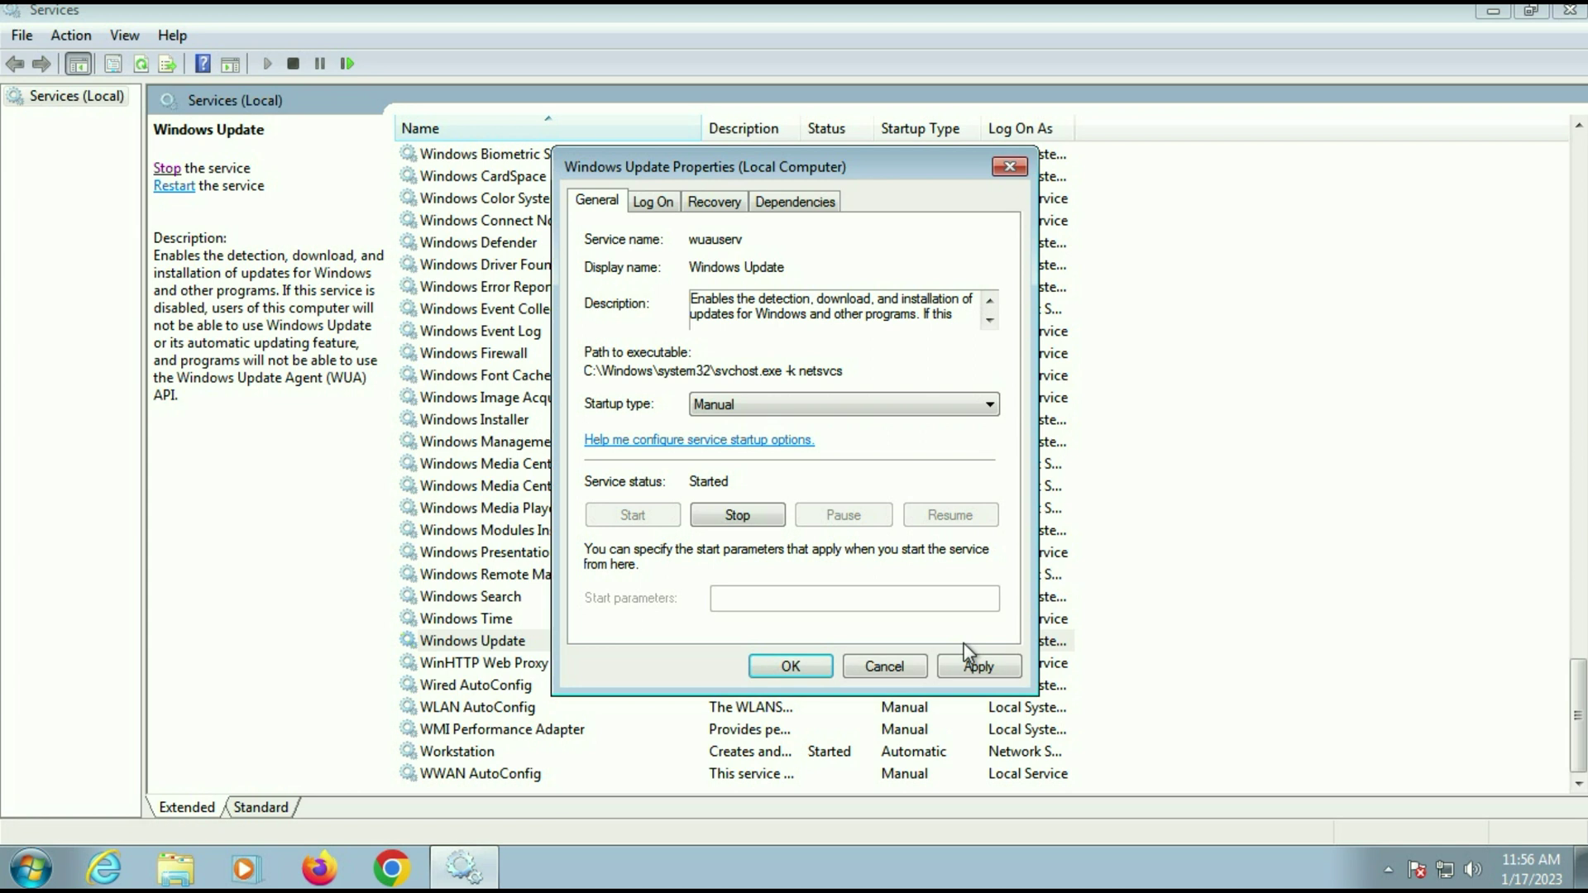
pyautogui.click(976, 668)
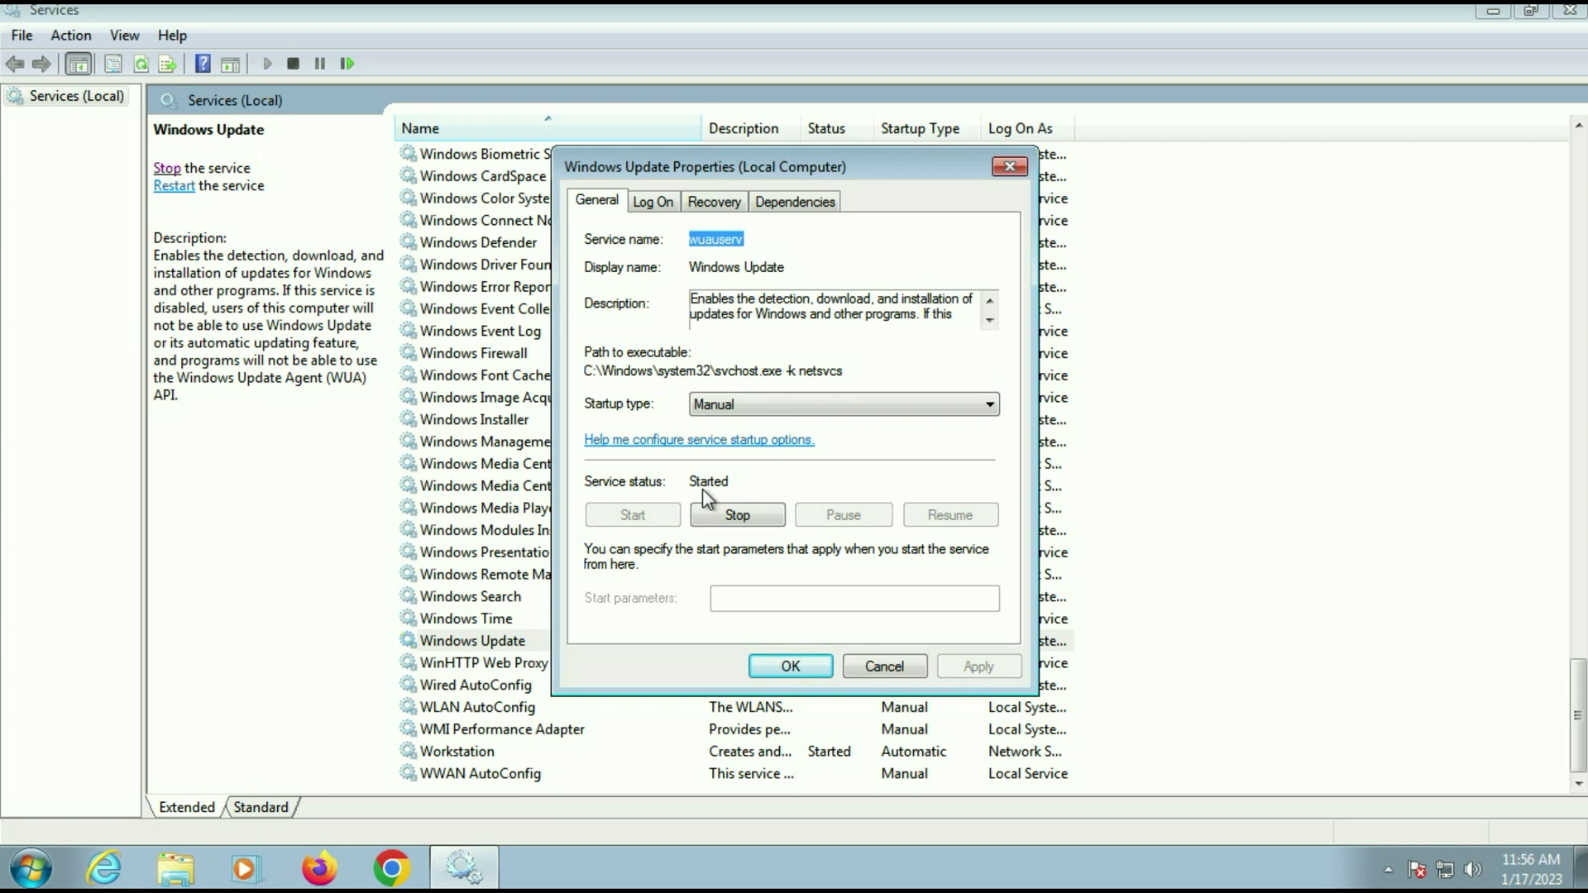
pyautogui.click(819, 673)
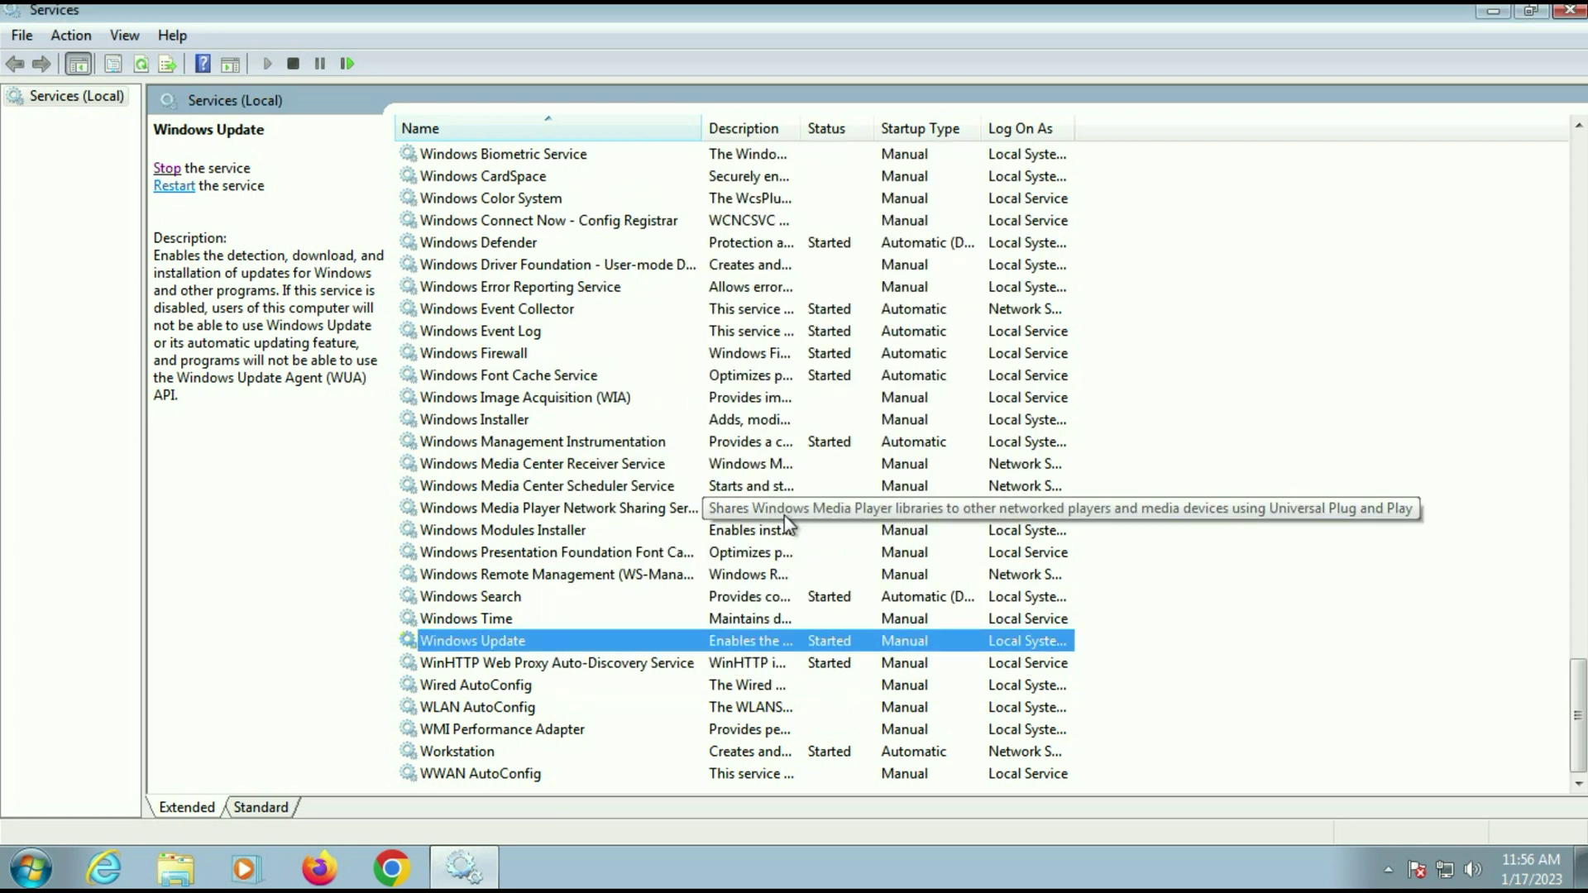
# - Change the Windows Time service's startup type to Automatic and apply it
pyautogui.click(483, 622)
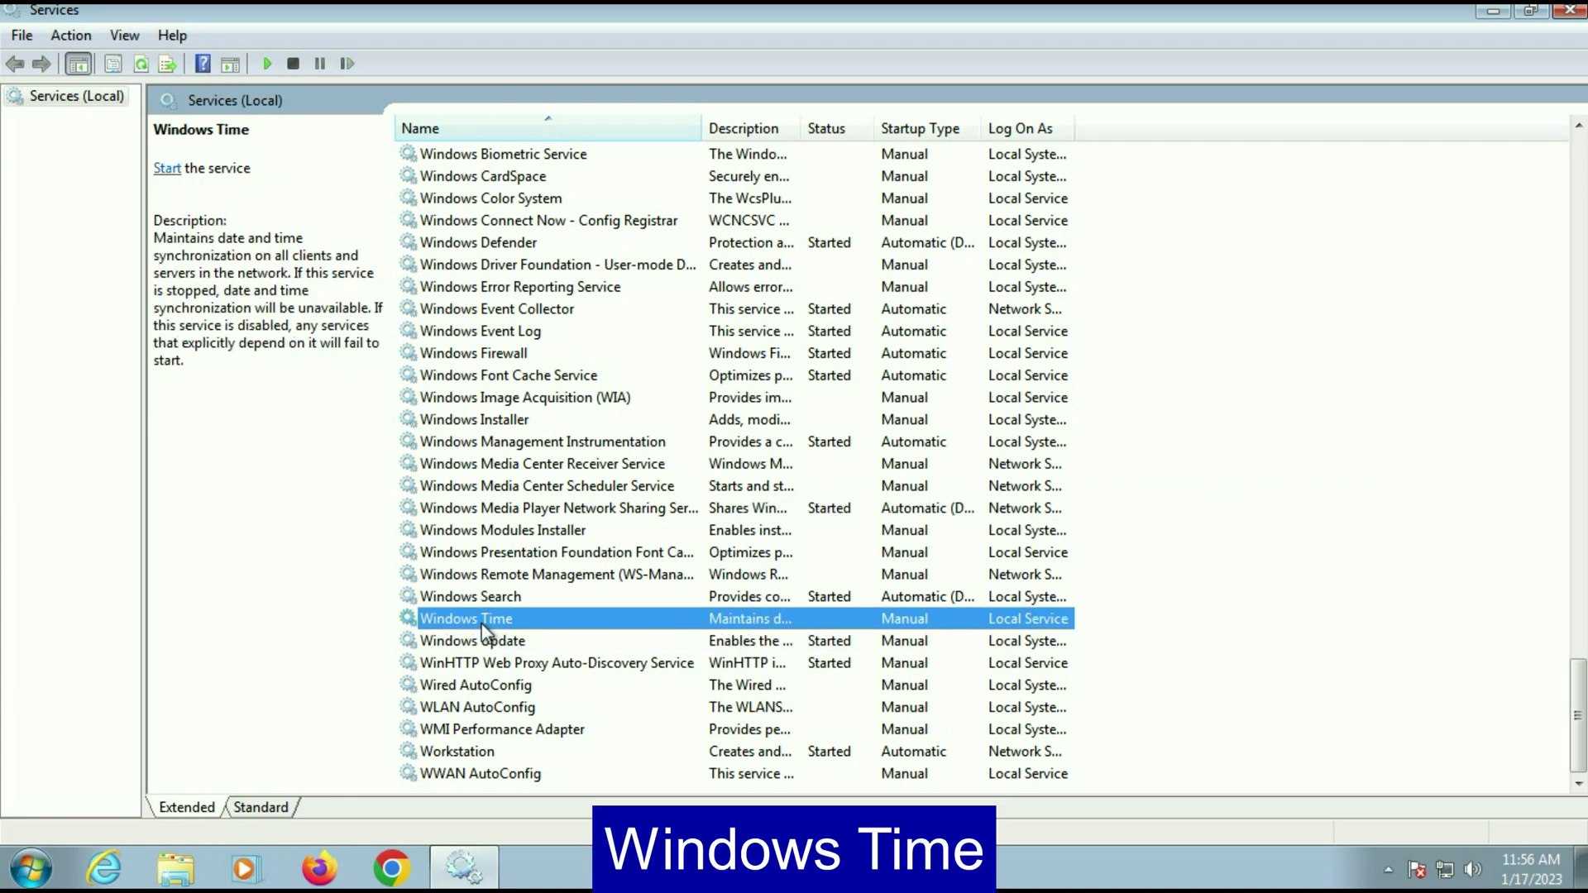
pyautogui.rightClick(490, 633)
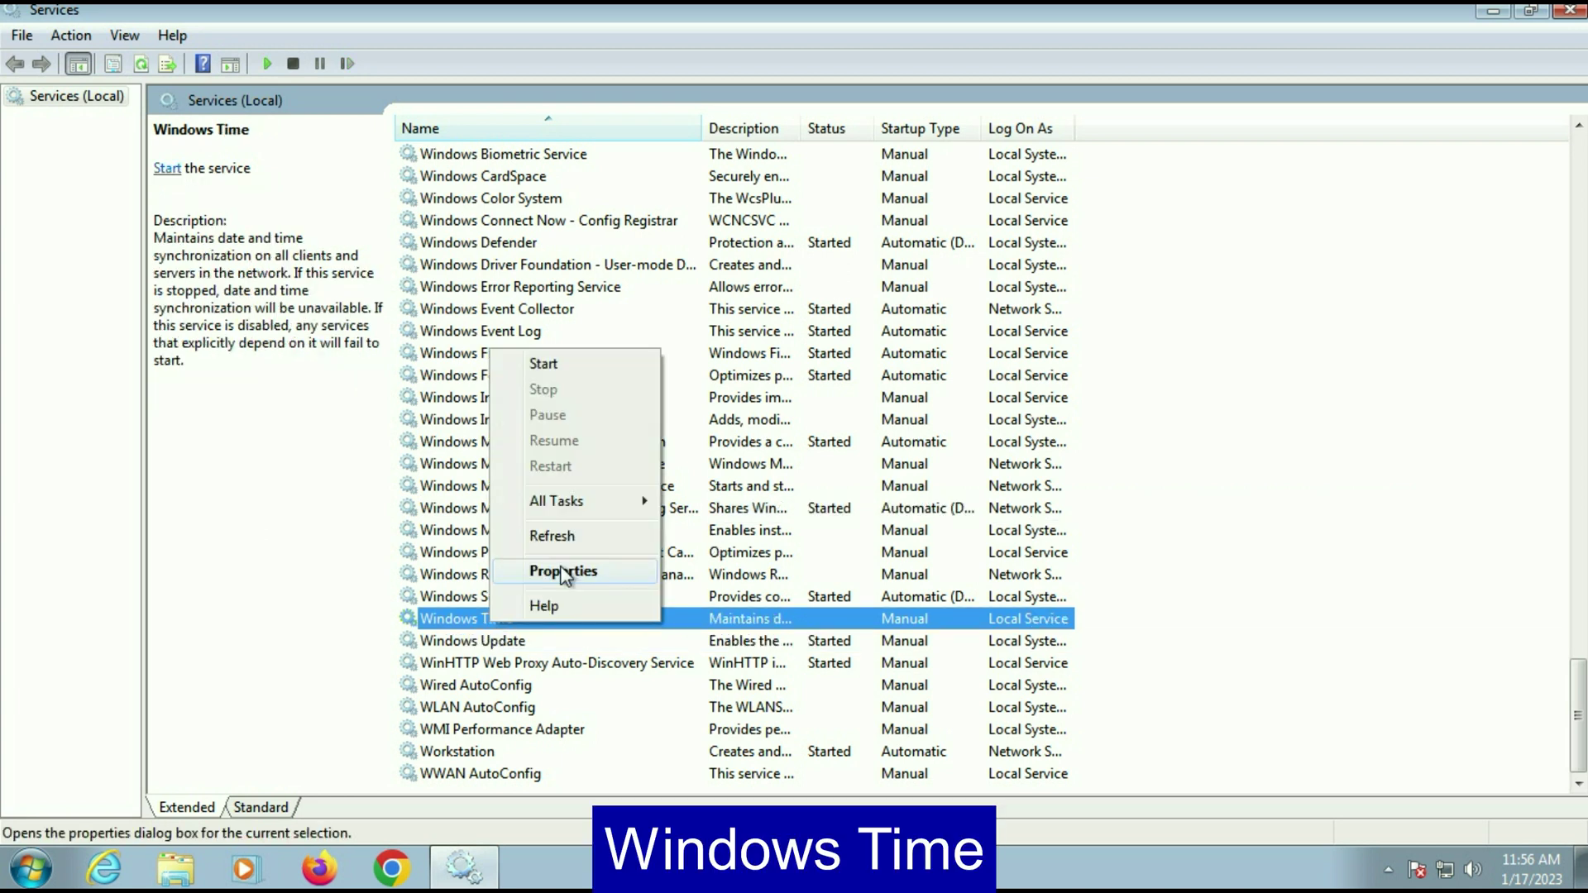
pyautogui.click(565, 572)
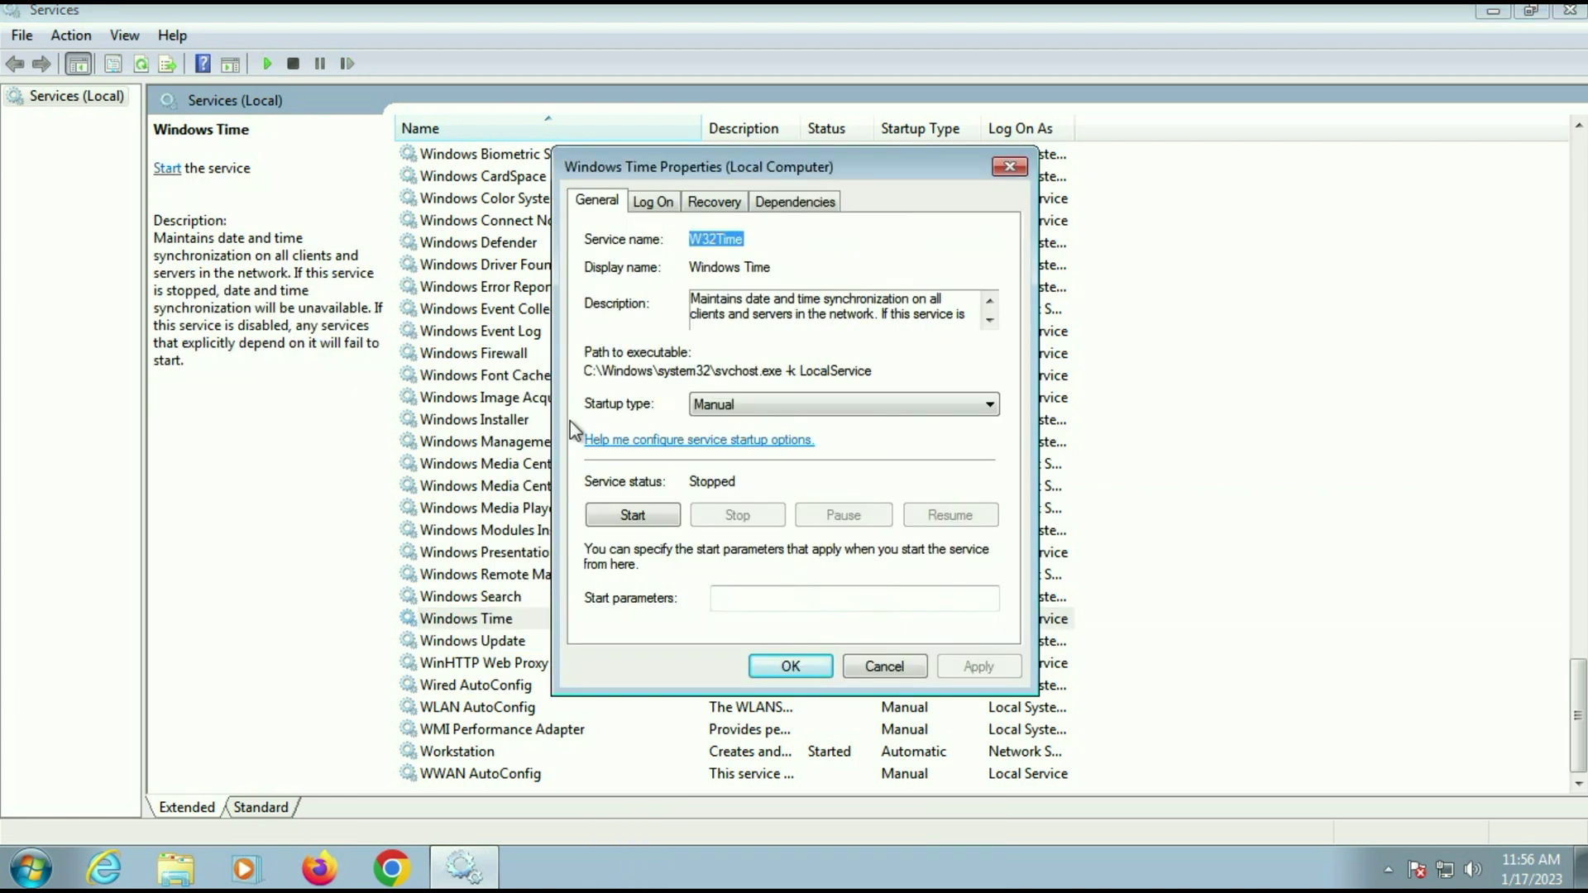
pyautogui.click(812, 401)
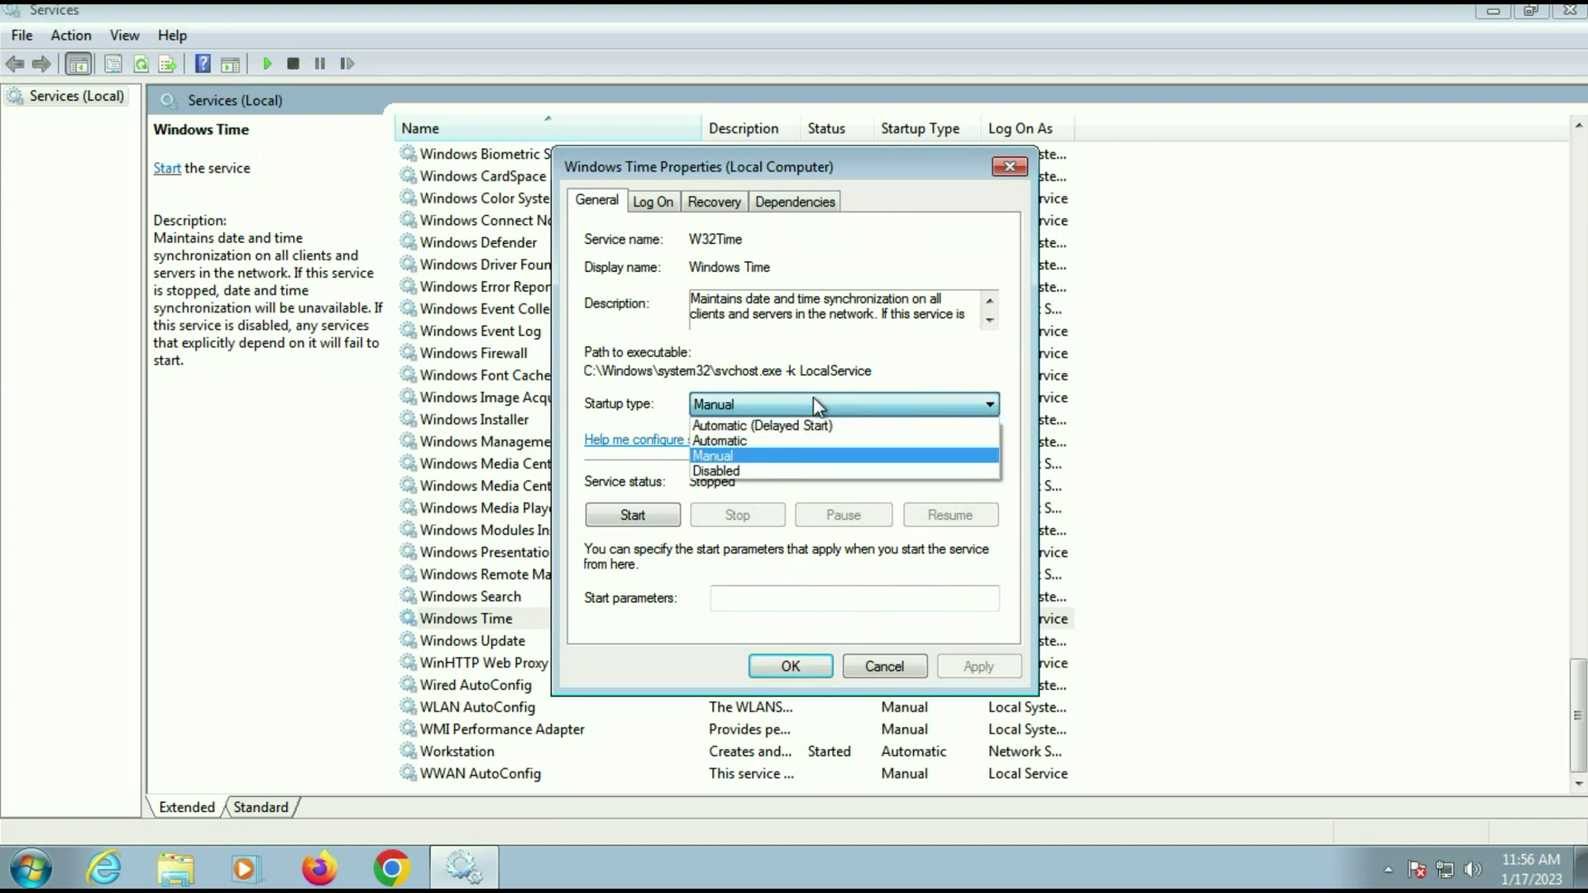
pyautogui.click(816, 442)
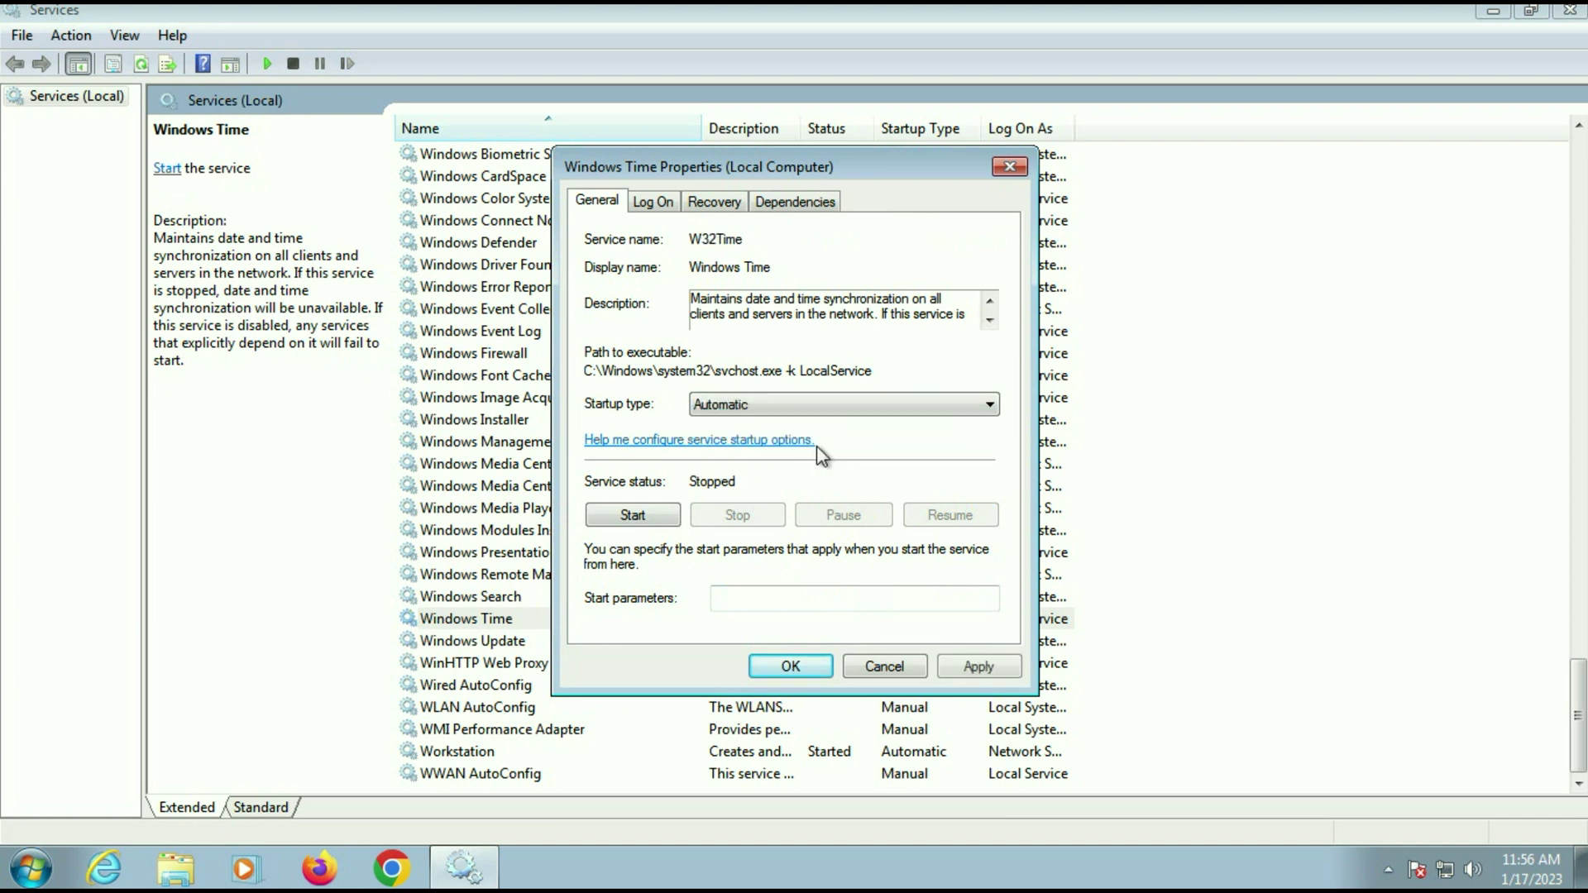
pyautogui.click(978, 671)
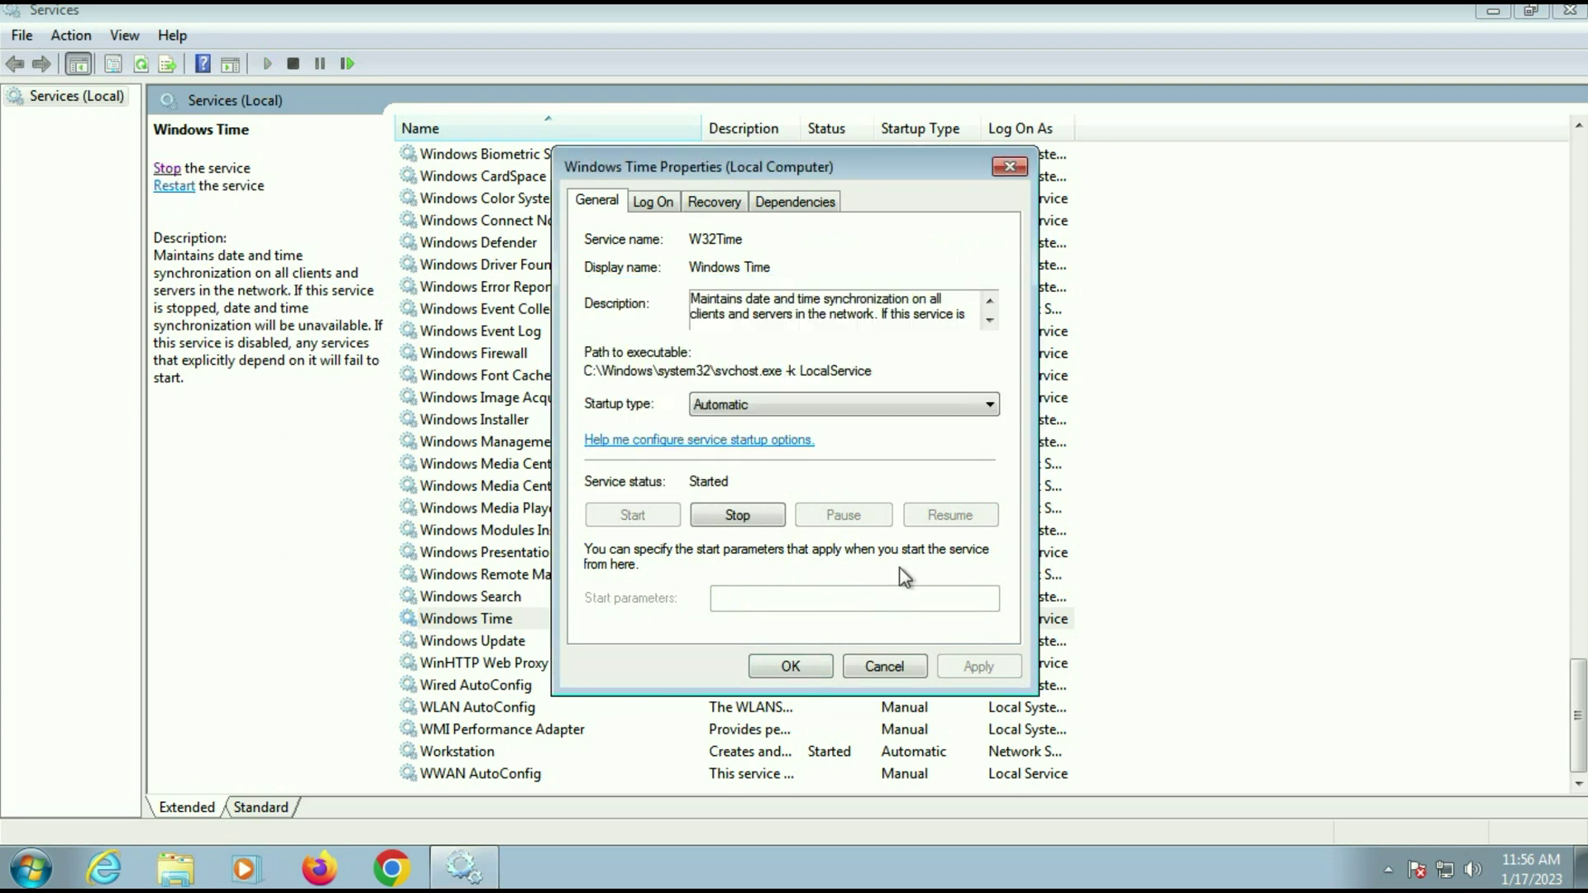
pyautogui.click(810, 669)
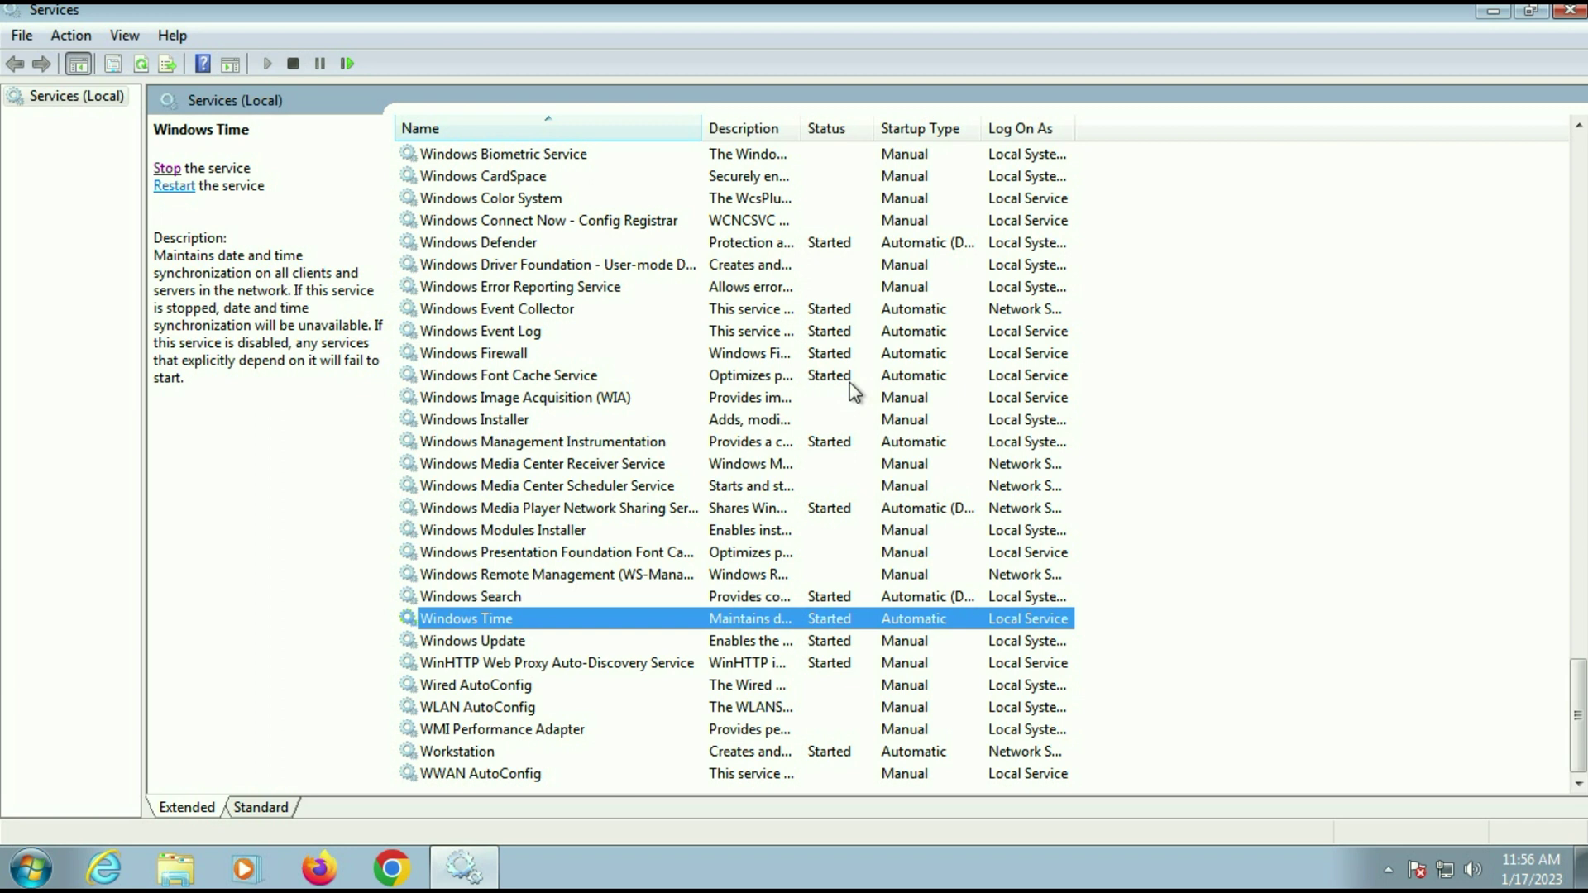
# - Confirm the Workstation service is Automatic and Started, then cancel its properties
pyautogui.click(496, 753)
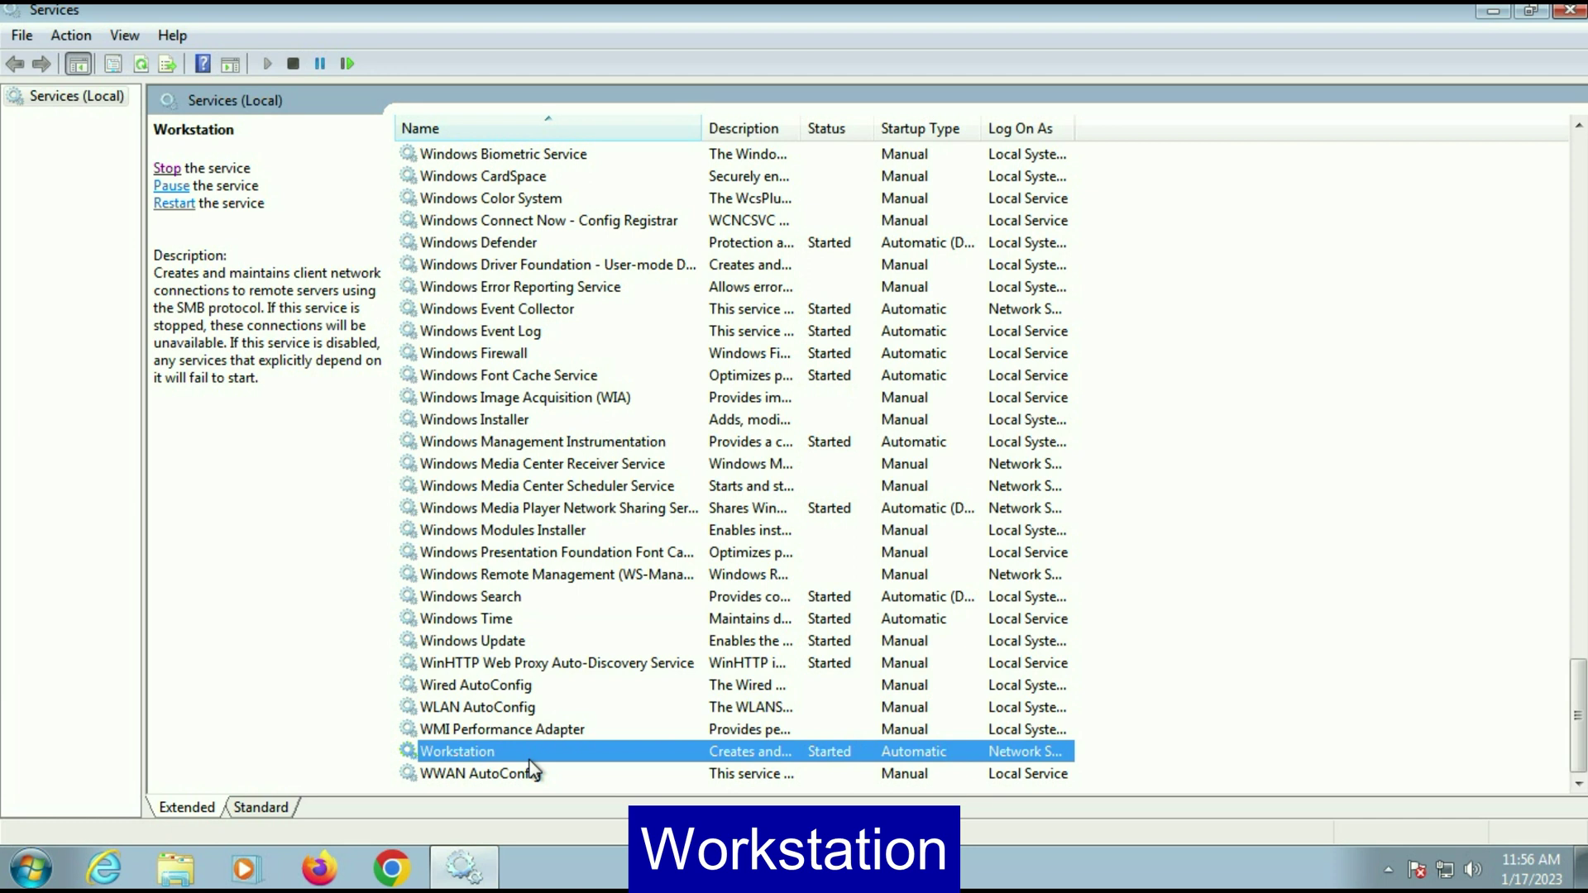
pyautogui.rightClick(485, 756)
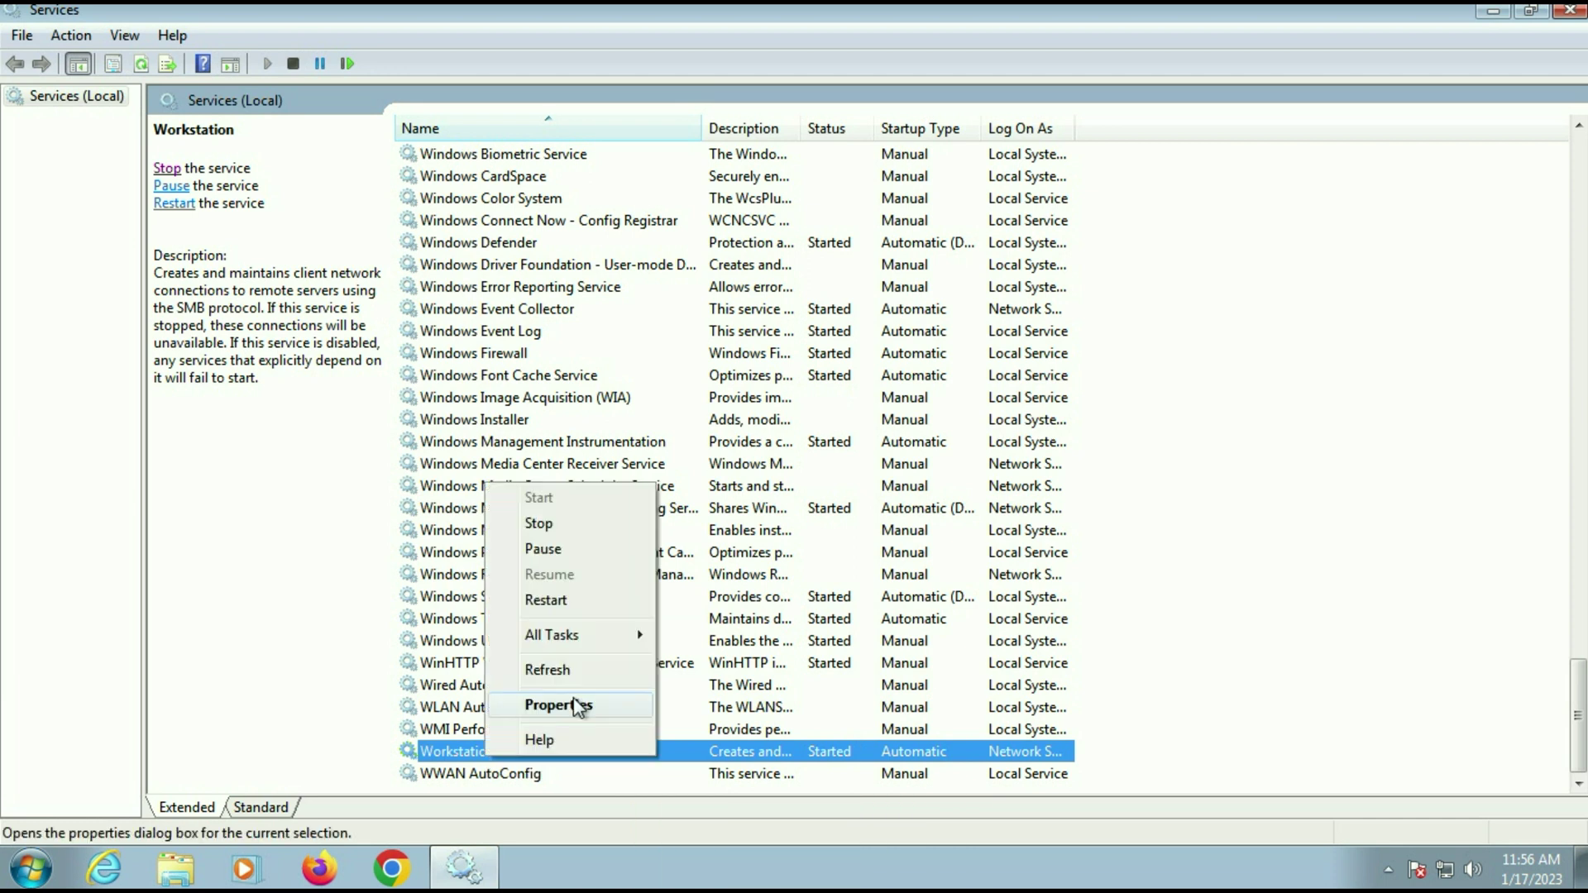
pyautogui.click(577, 705)
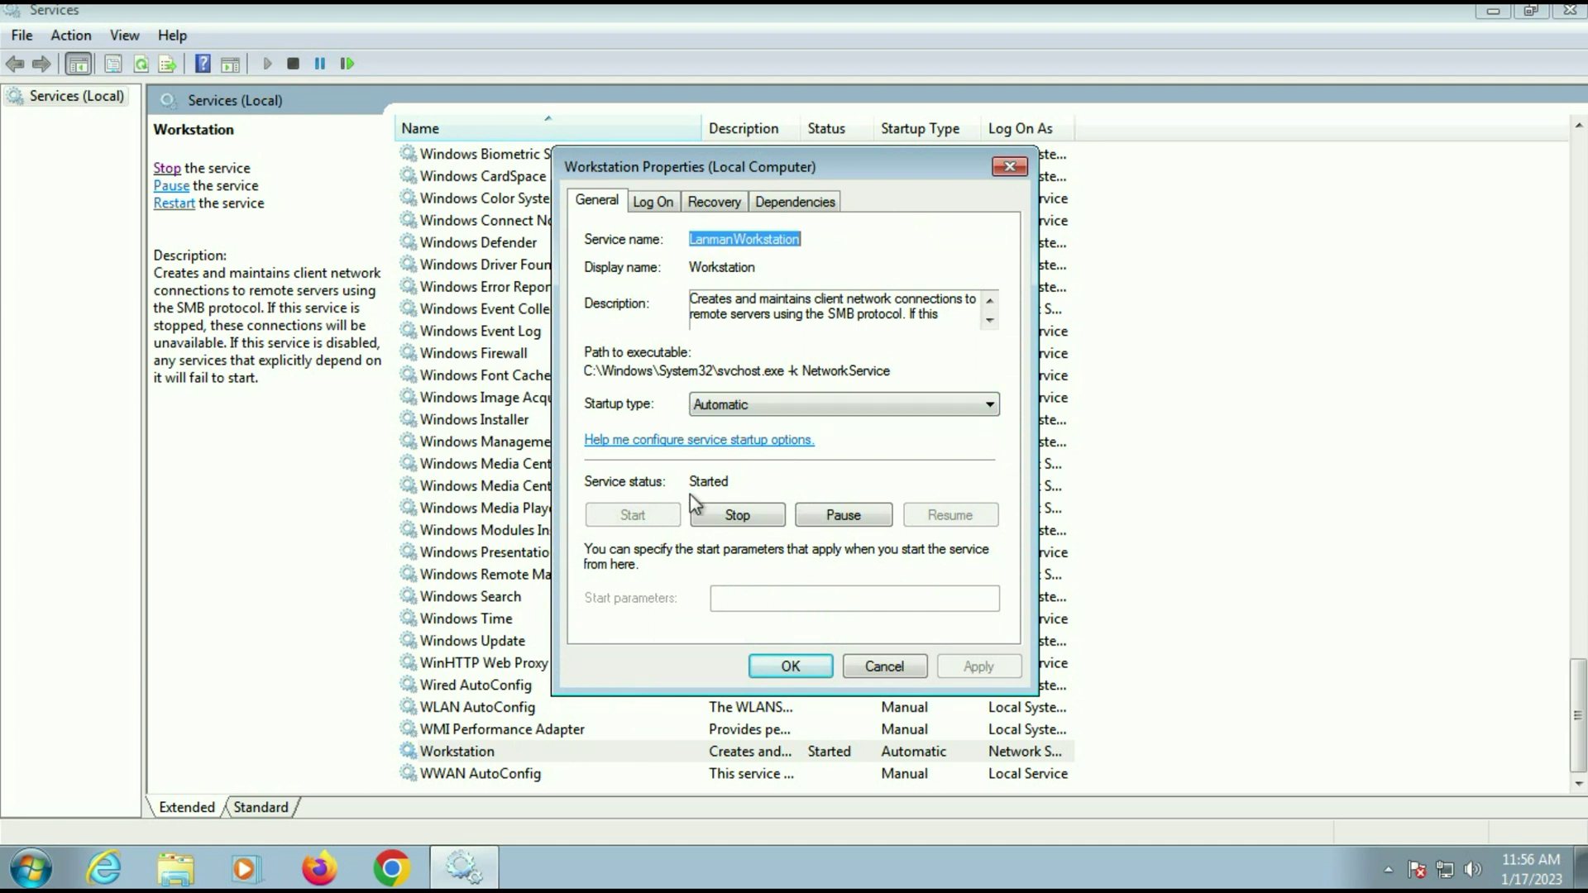
pyautogui.click(849, 675)
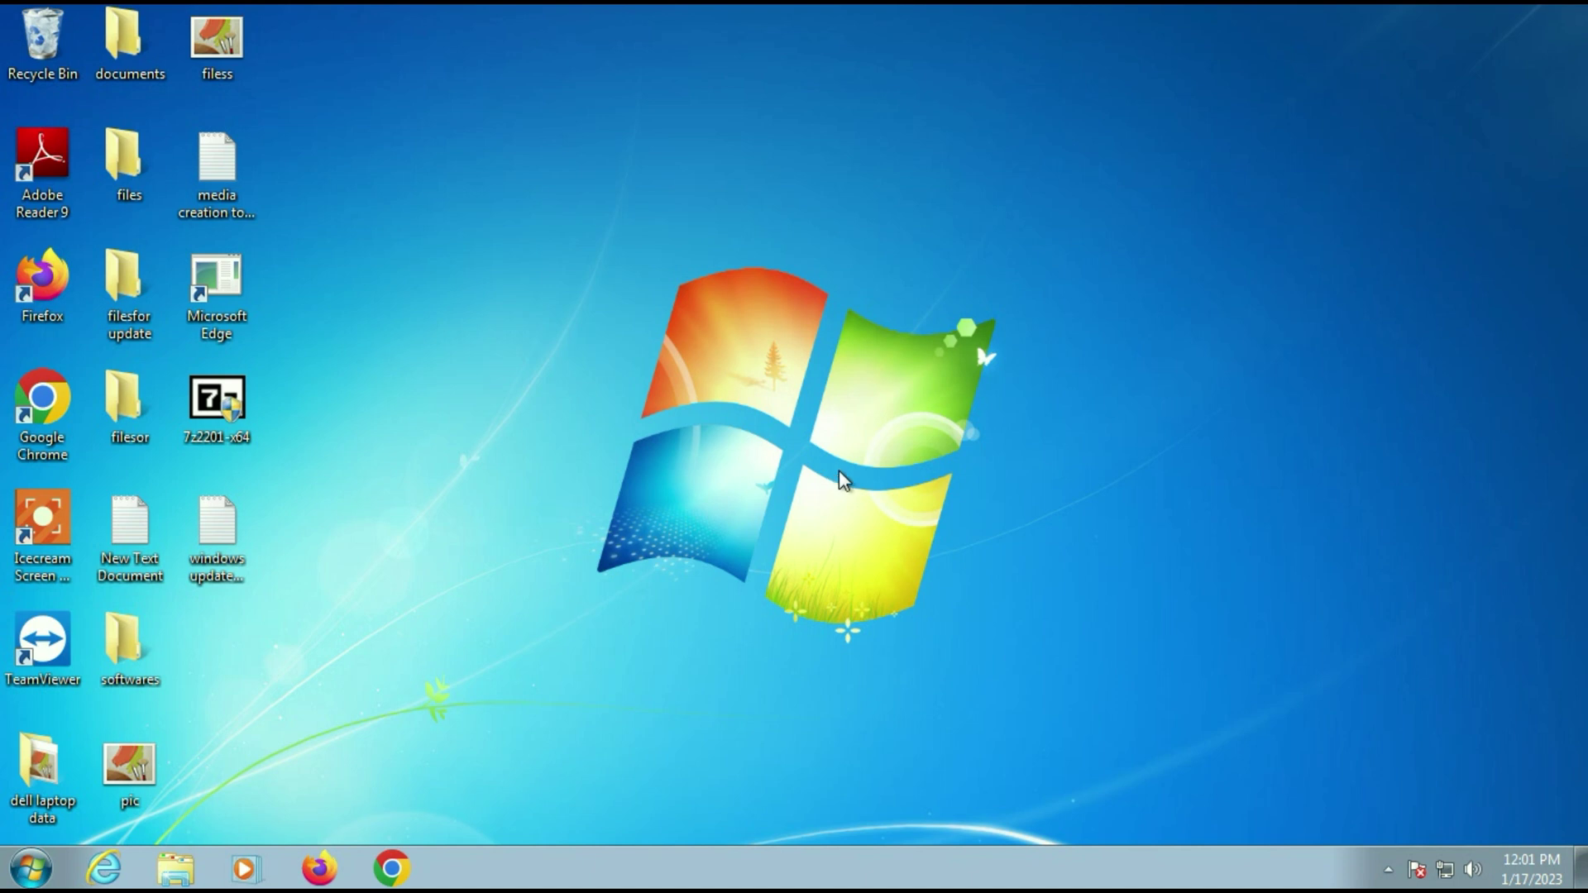
# - Search the Start menu for cmd and run it as administrator
pyautogui.click(33, 878)
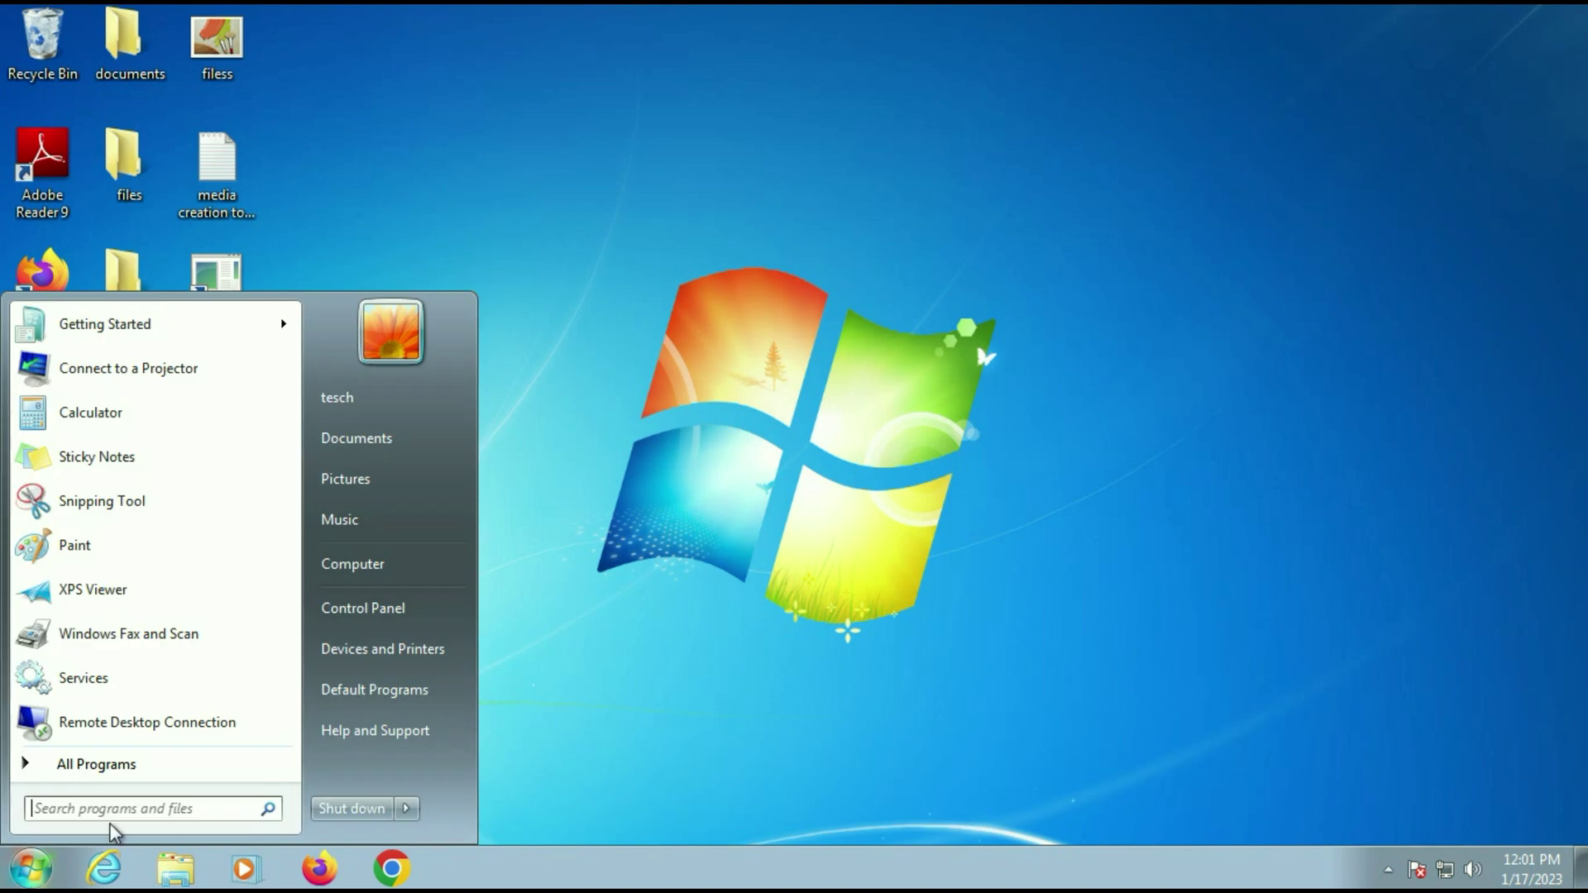
pyautogui.write('cm')
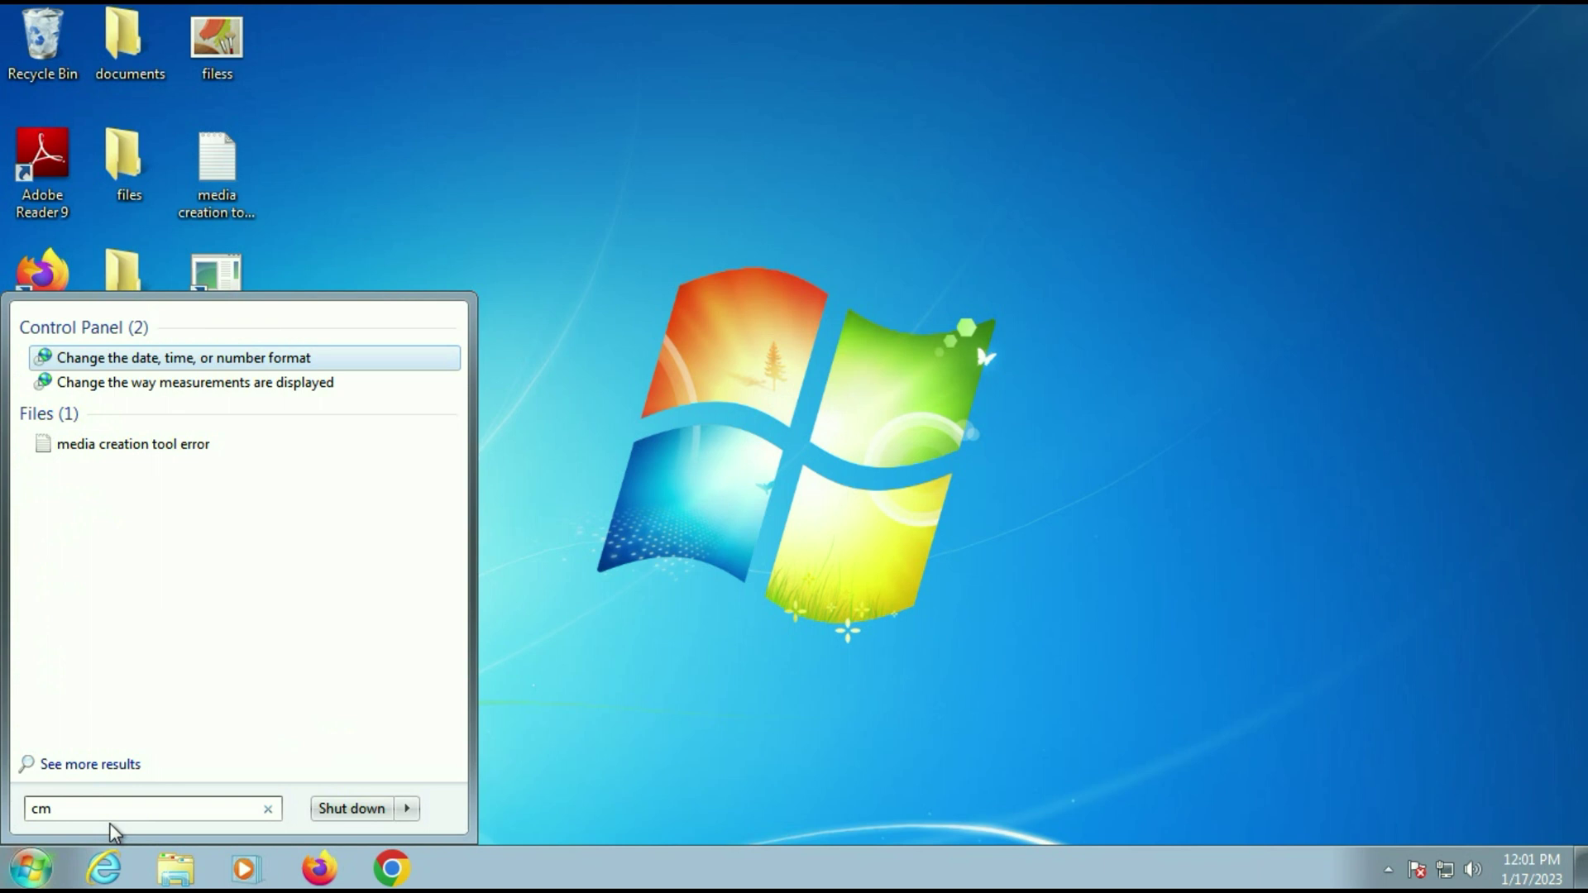
pyautogui.write('d')
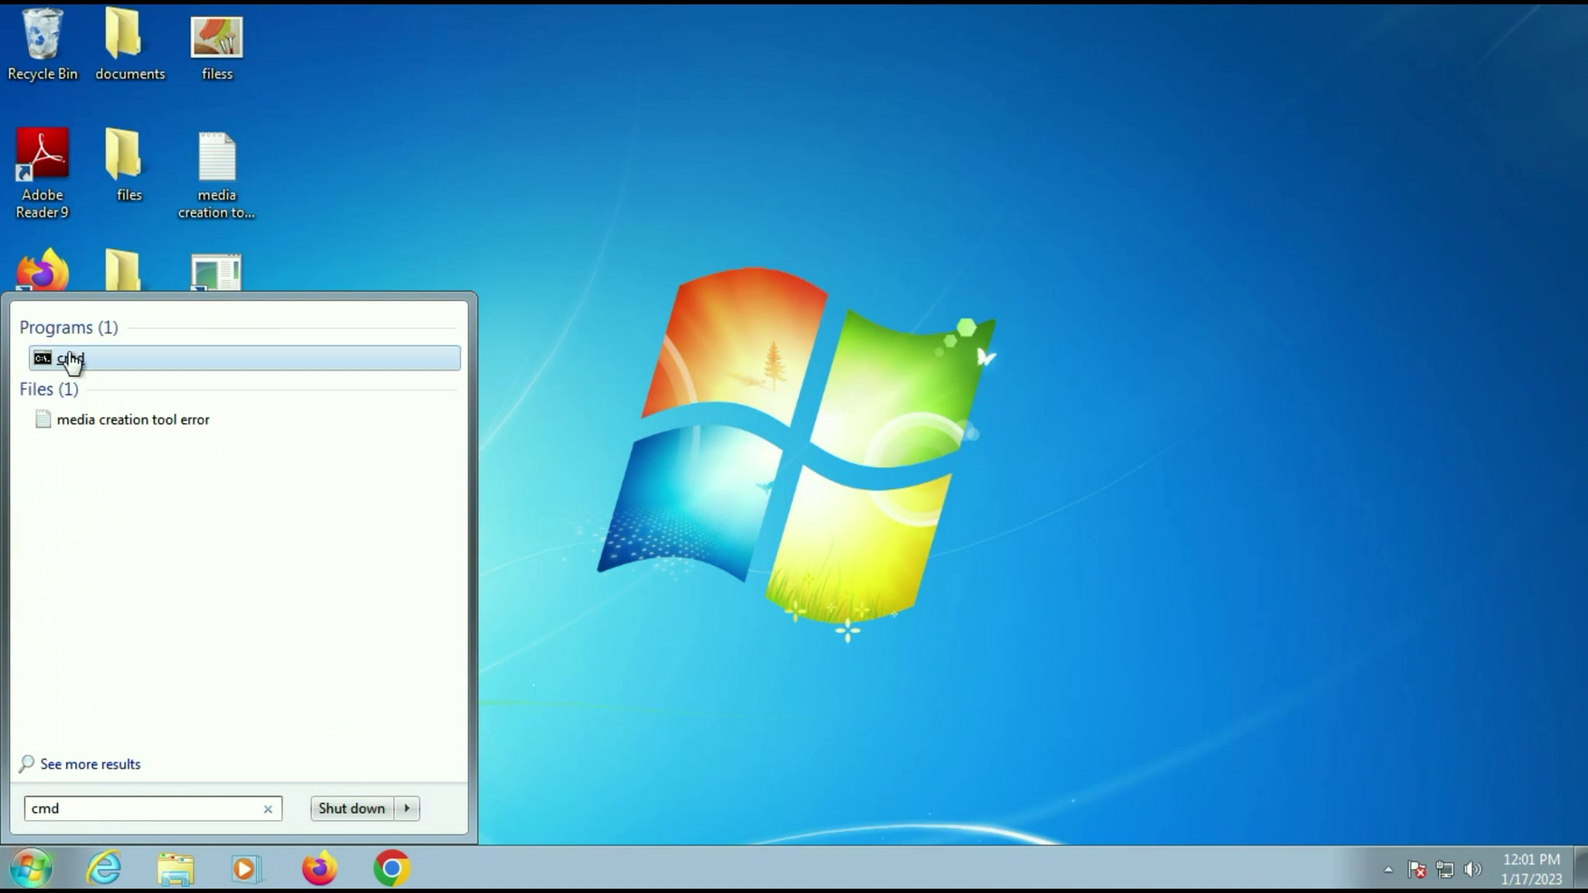
pyautogui.rightClick(72, 364)
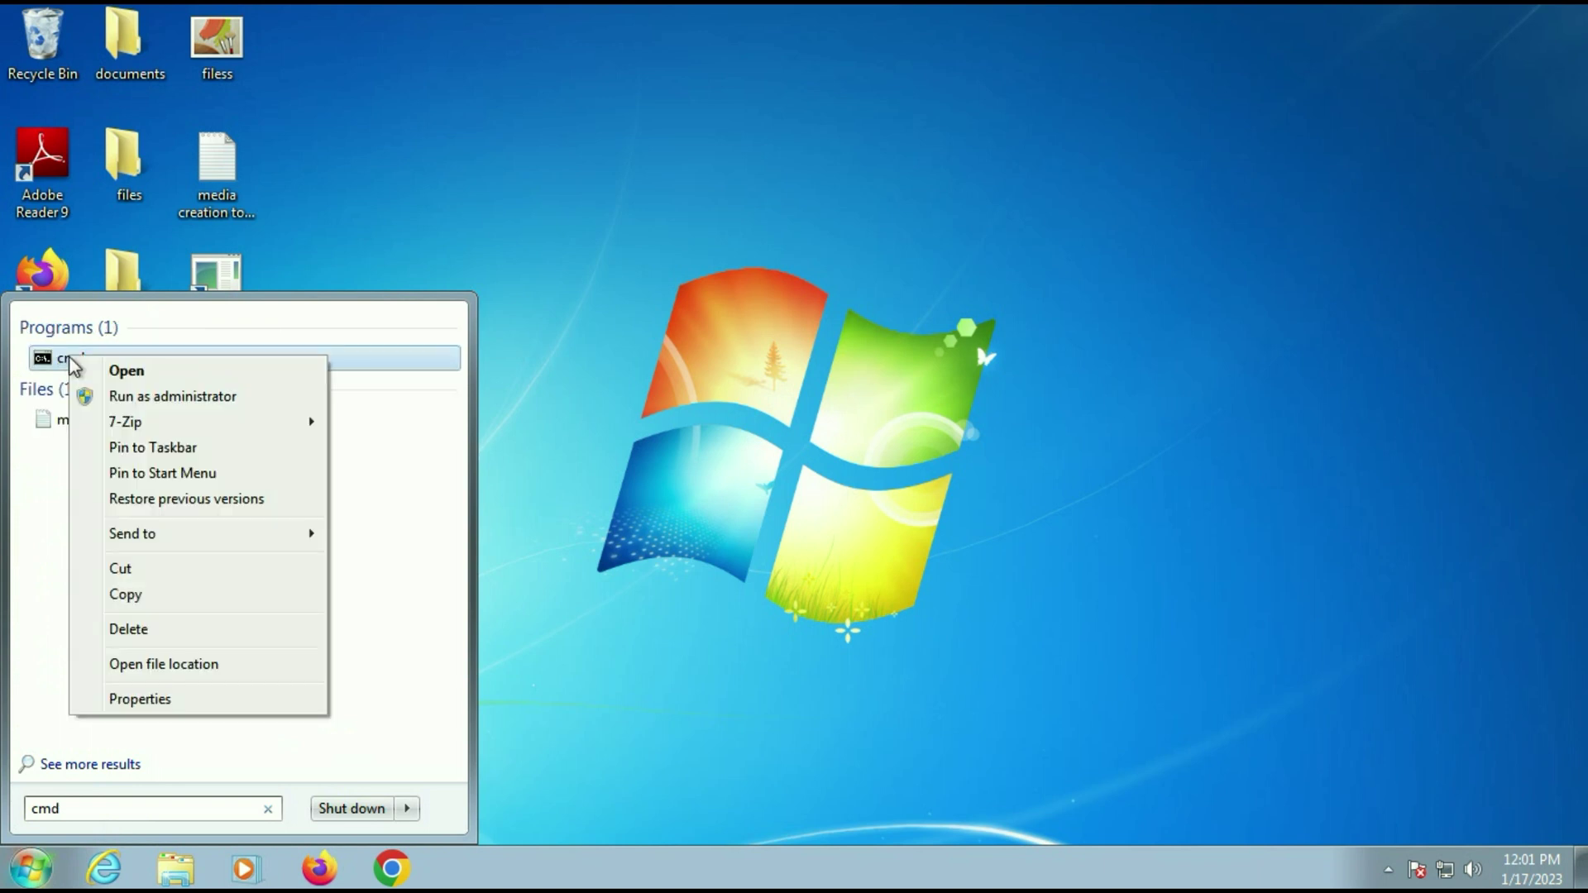
pyautogui.click(179, 398)
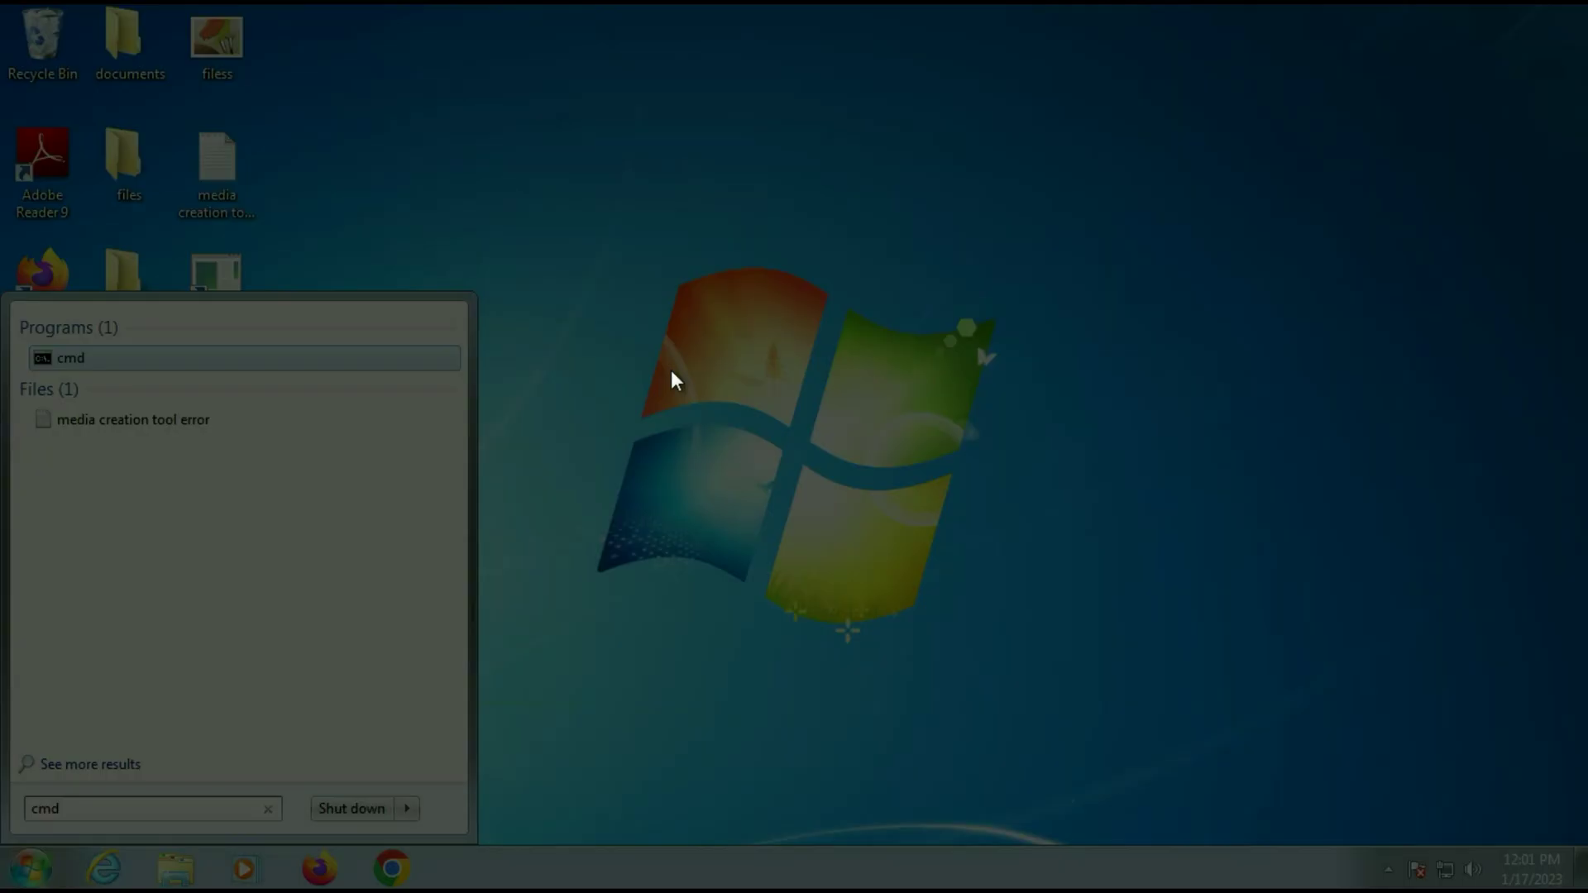
# - Approve the UAC prompt, run sfc /scannow, then close the Command Prompt
pyautogui.click(383, 546)
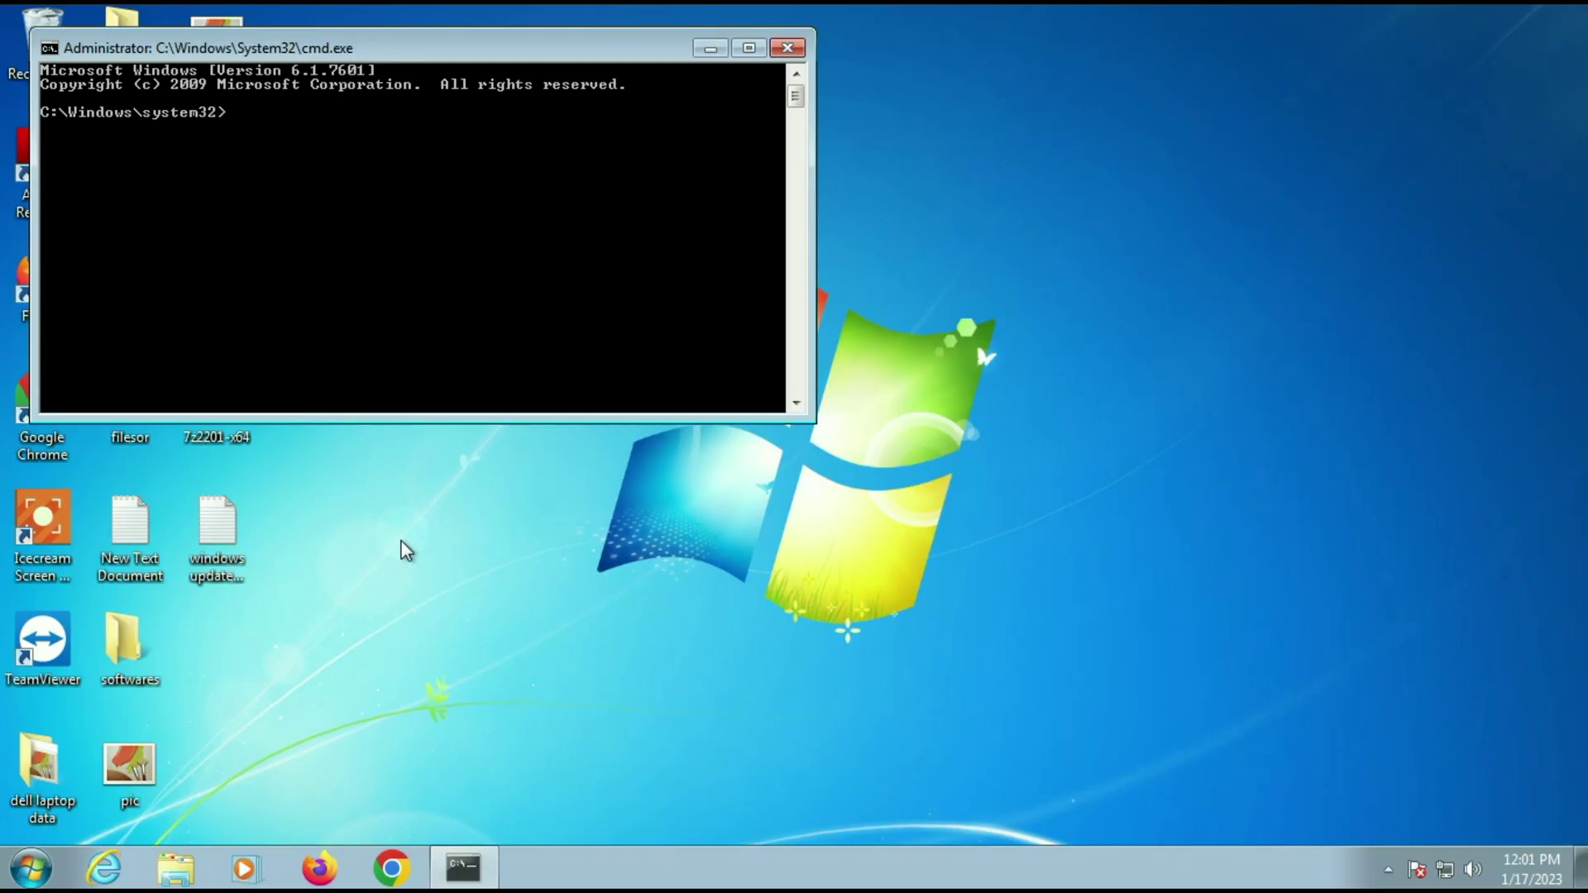
pyautogui.moveTo(534, 56); pyautogui.dragTo(935, 165)
pyautogui.write('sfc /scannow')
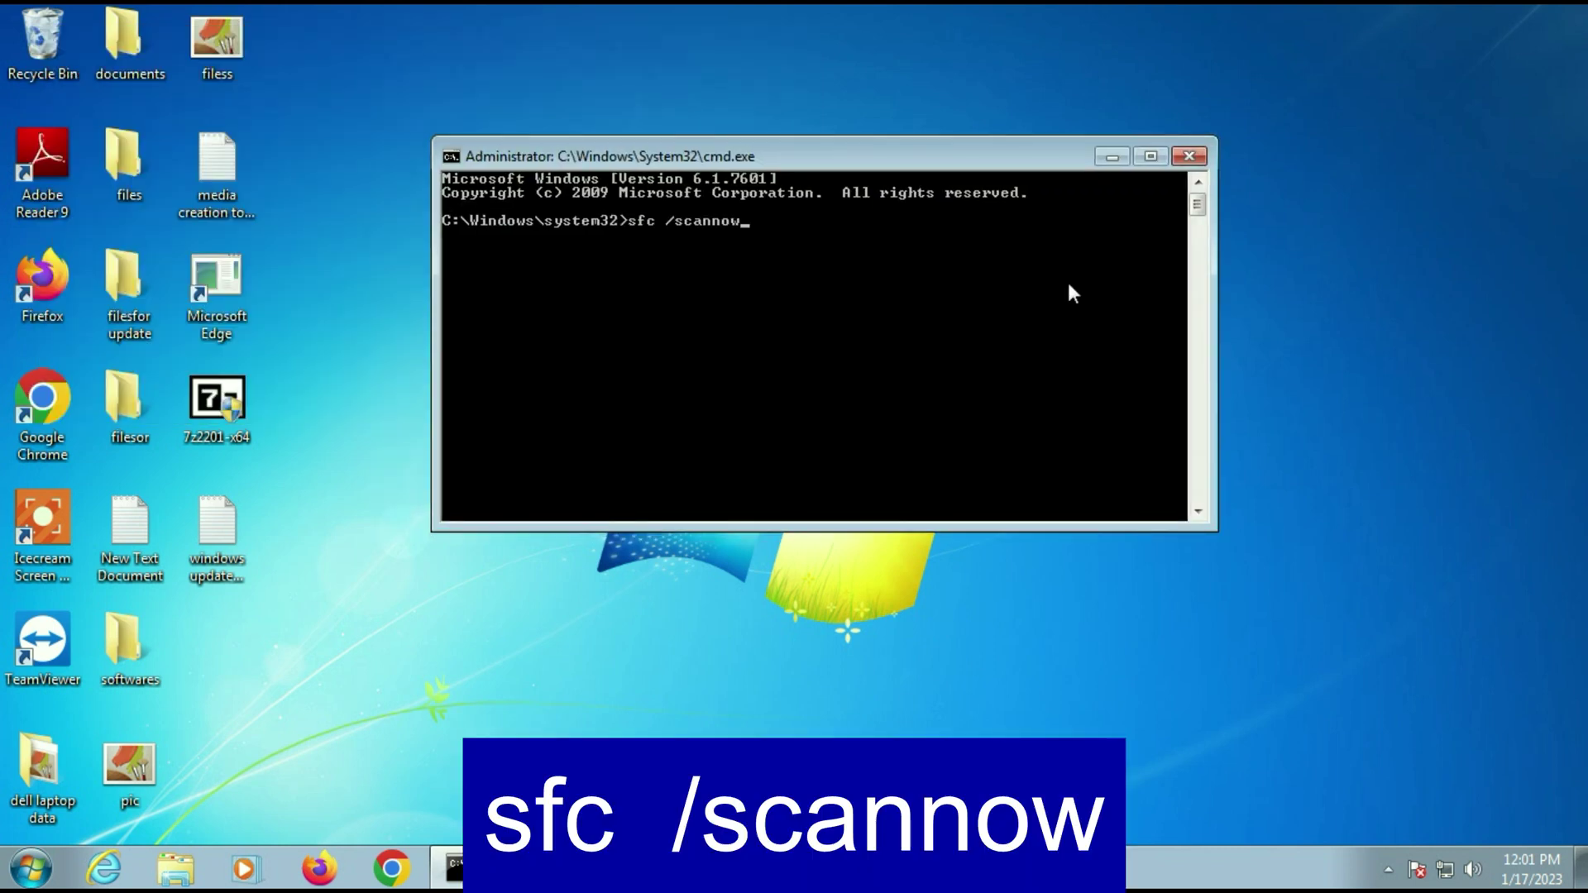
pyautogui.press('Return')
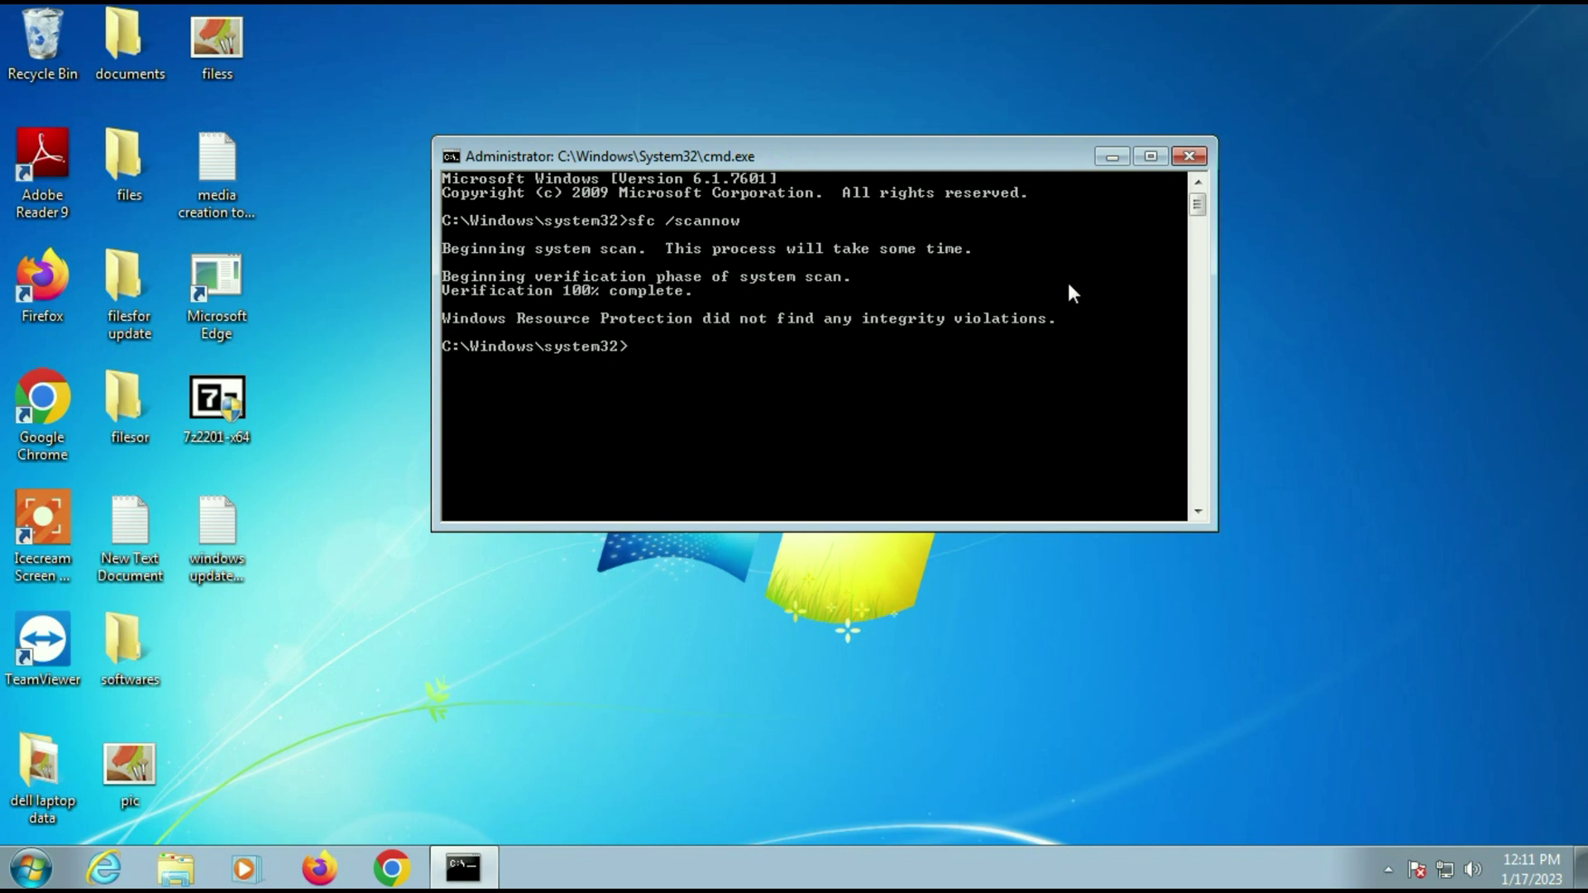
pyautogui.click(1189, 157)
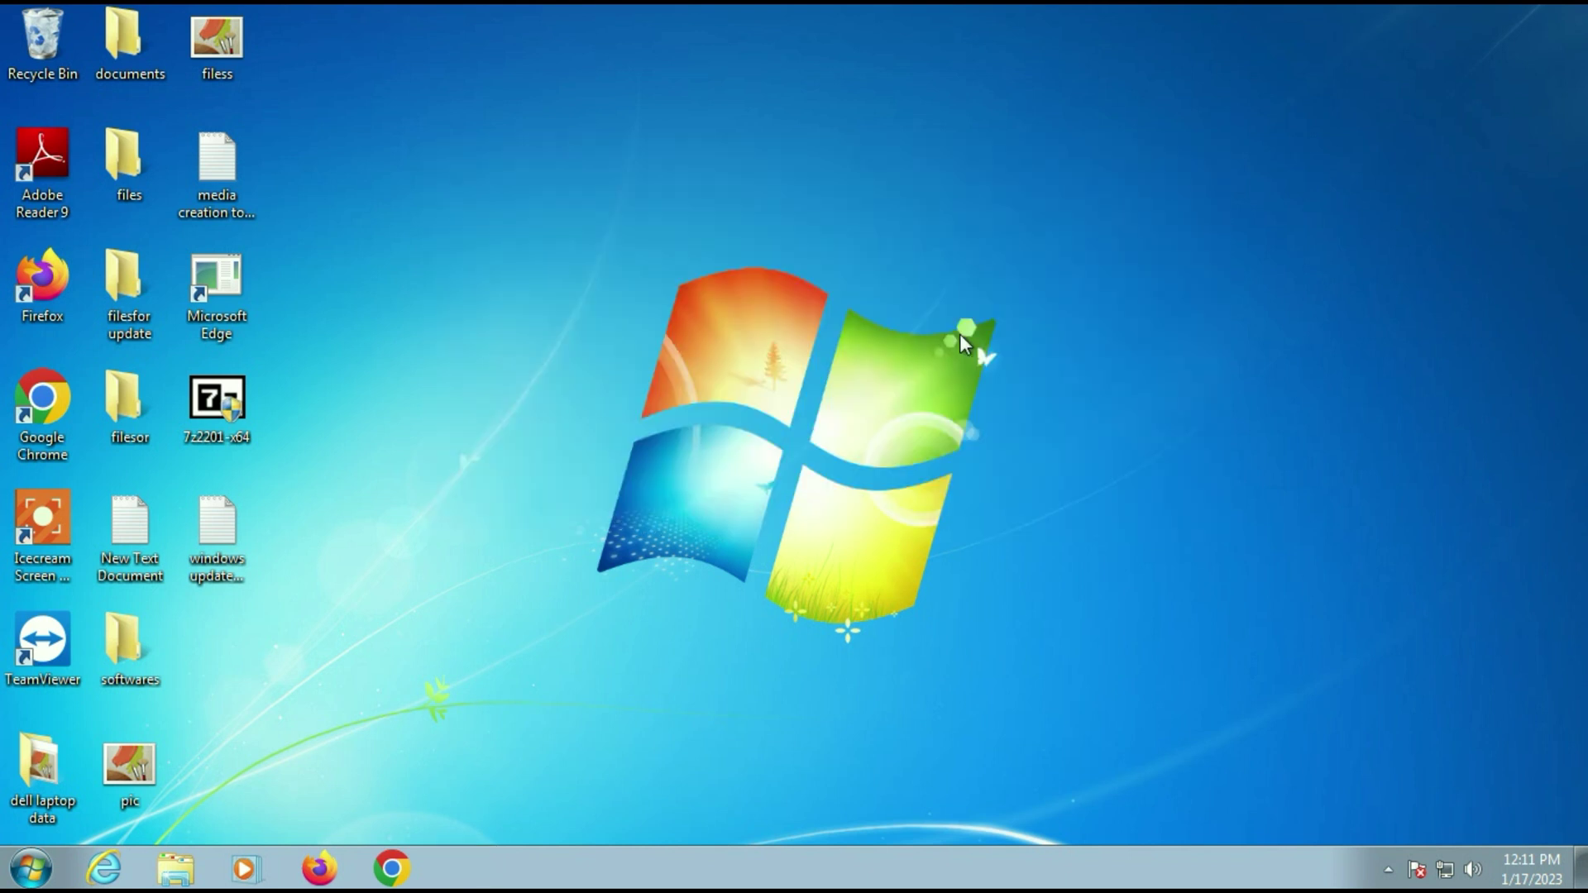